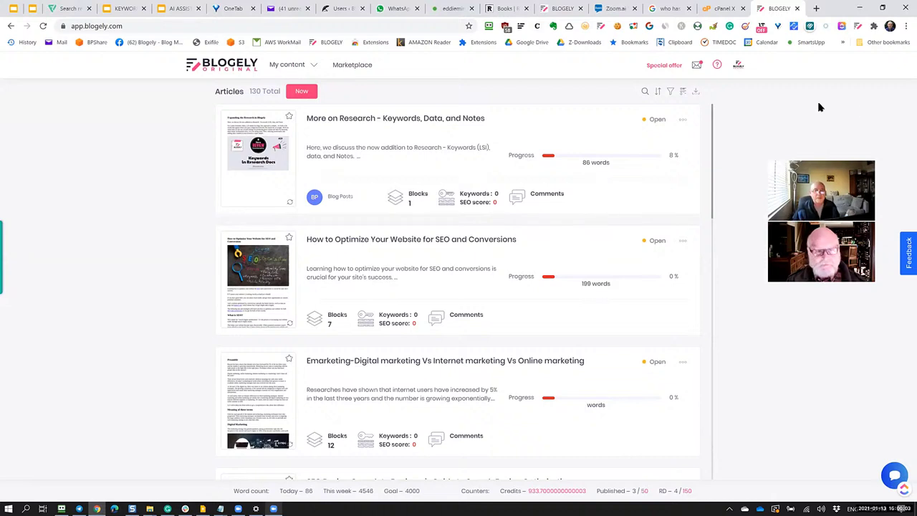
Step: Search Google for 'seo for optimization' in a new browser tab
{"action": "left_click", "coordinate": [905, 27]}
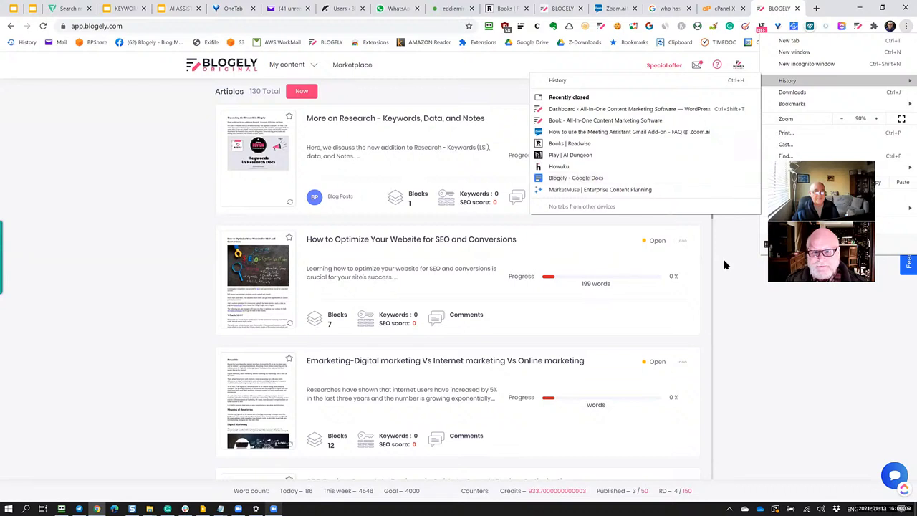
{"action": "left_click", "coordinate": [816, 9]}
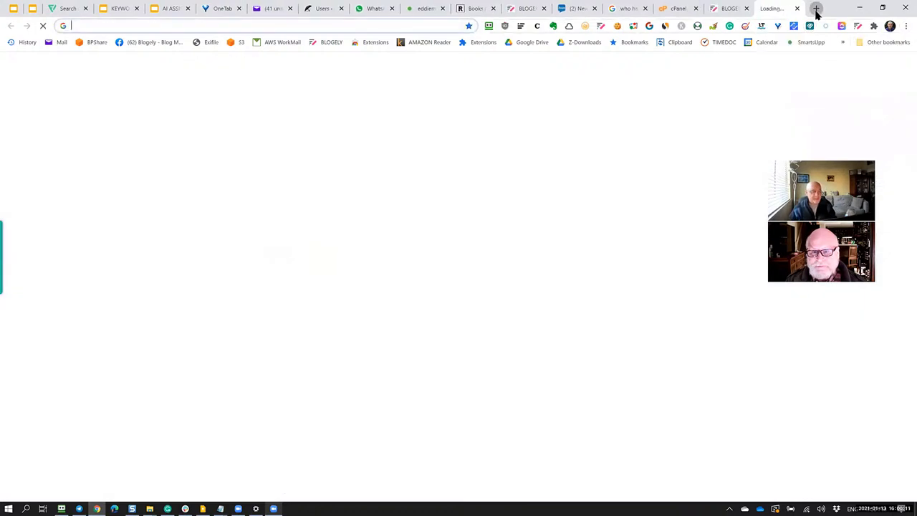
{"action": "type", "text": "seo for "}
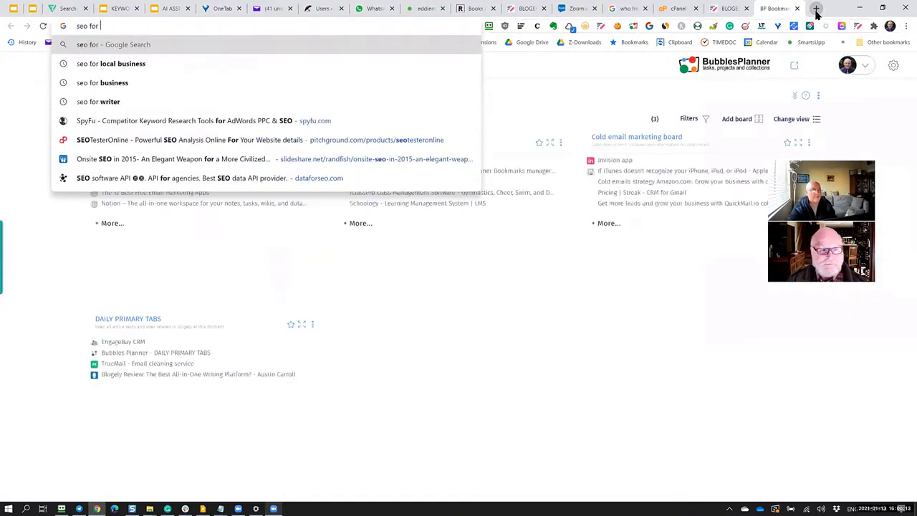
{"action": "type", "text": "optimization"}
{"action": "key", "text": "Return"}
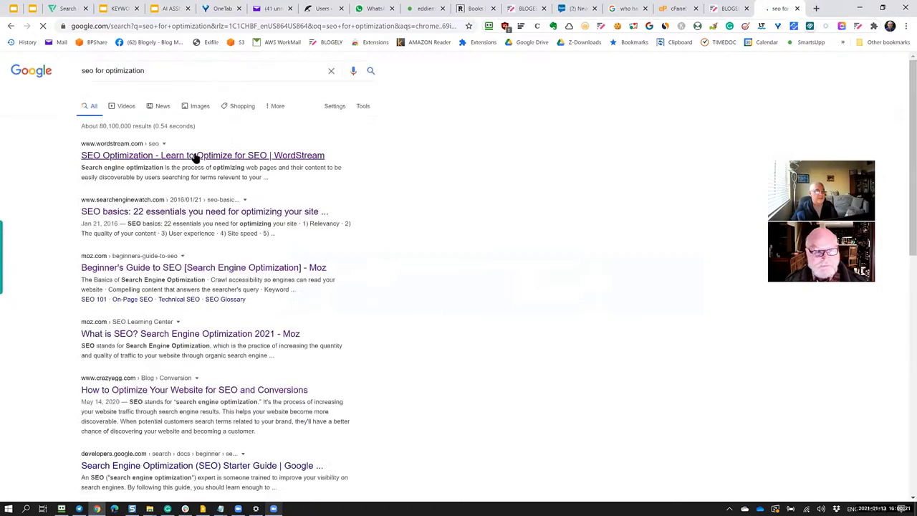
Step: Open the WordStream 'SEO Optimization - Learn to Optimize for SEO' article and select its URL
{"action": "left_click", "coordinate": [194, 156]}
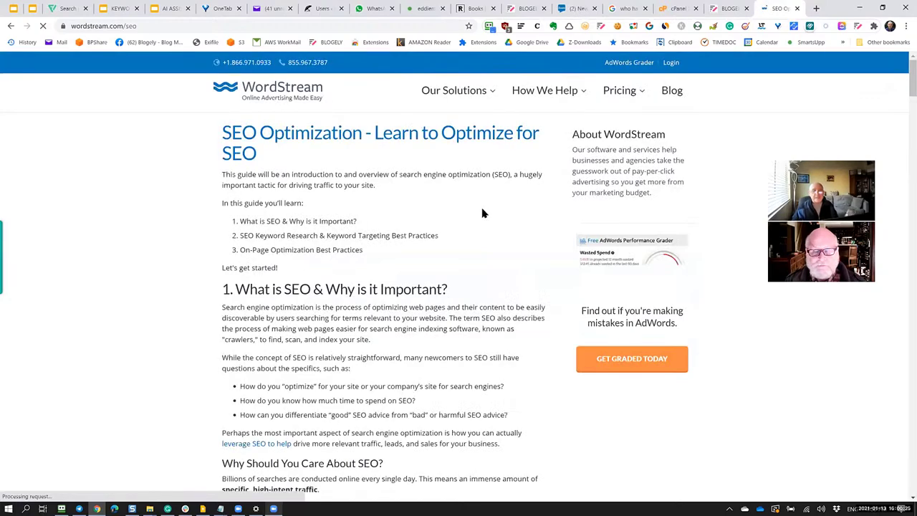
{"action": "scroll", "coordinate": [459, 244], "scroll_direction": "down", "scroll_amount": 3}
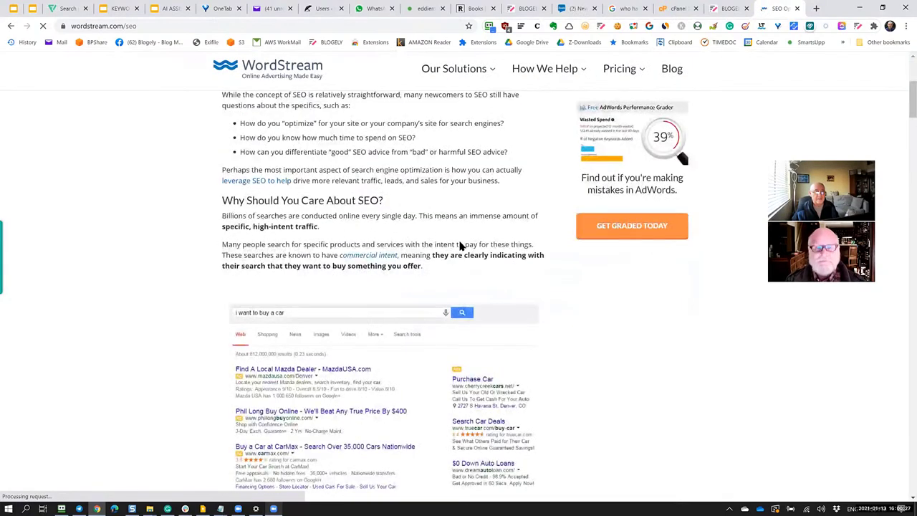
{"action": "scroll", "coordinate": [460, 245], "scroll_direction": "down", "scroll_amount": 1}
{"action": "scroll", "coordinate": [461, 245], "scroll_direction": "down", "scroll_amount": 12}
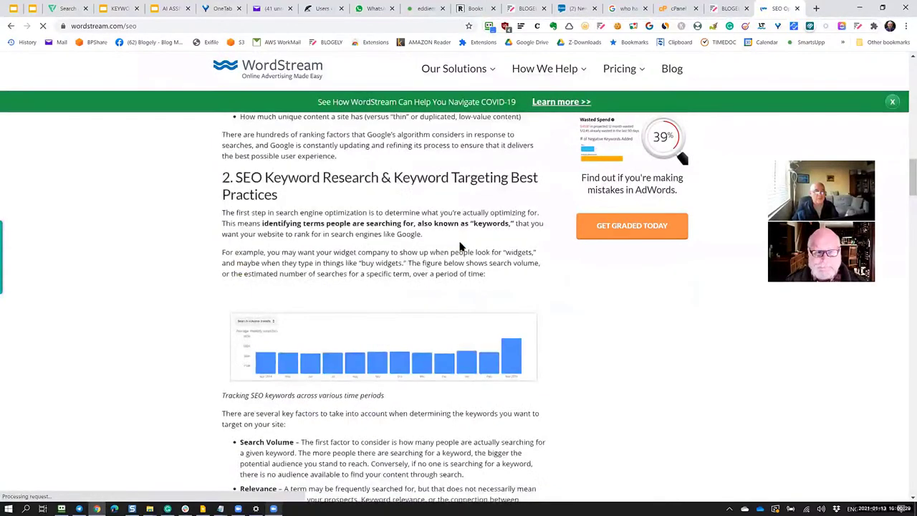
{"action": "scroll", "coordinate": [460, 244], "scroll_direction": "up", "scroll_amount": 6}
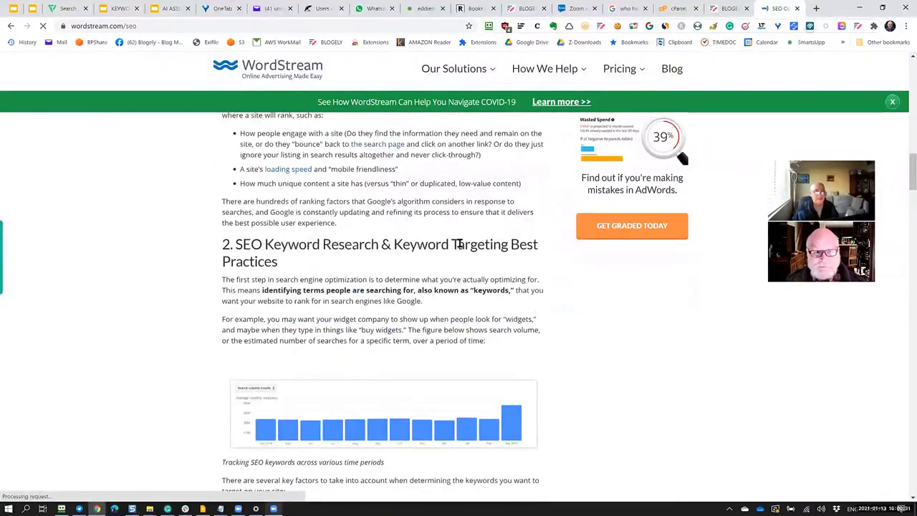
{"action": "scroll", "coordinate": [461, 244], "scroll_direction": "up", "scroll_amount": 11}
{"action": "left_click", "coordinate": [191, 27]}
{"action": "key", "text": "ctrl+c"}
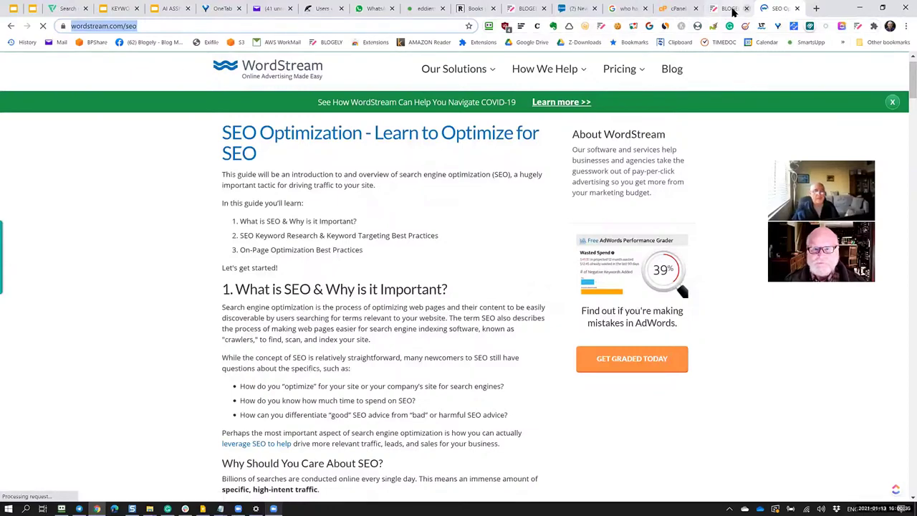
Step: Import the WordStream article into Blogely by pasting its web address as a Blog URL
{"action": "left_click", "coordinate": [730, 8]}
{"action": "left_click", "coordinate": [695, 92]}
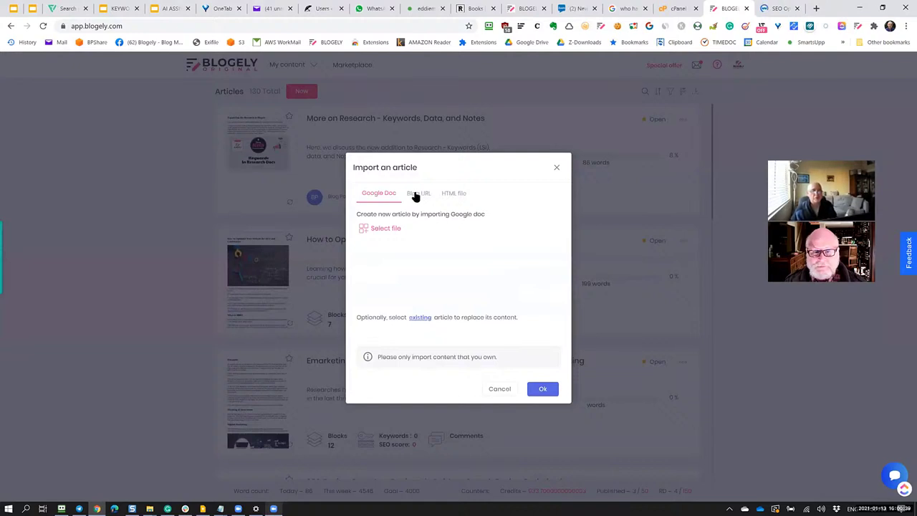
{"action": "left_click", "coordinate": [417, 193]}
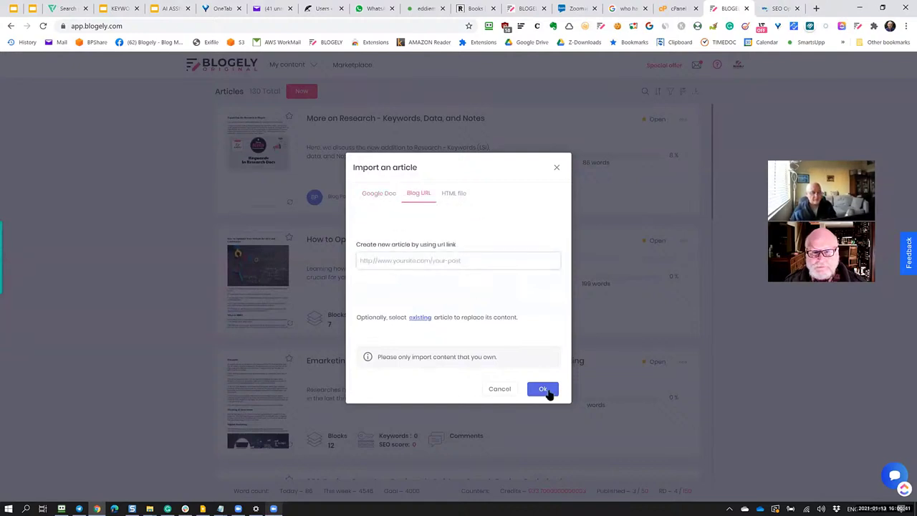
{"action": "key", "text": "ctrl+v"}
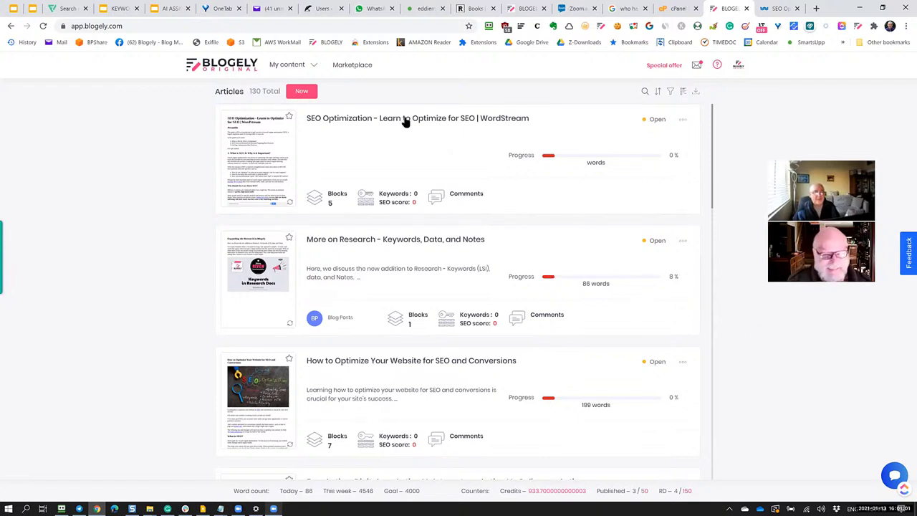
Step: Open the imported SEO Optimization article in the editor and scroll through its Preamble and sections
{"action": "left_click", "coordinate": [594, 151]}
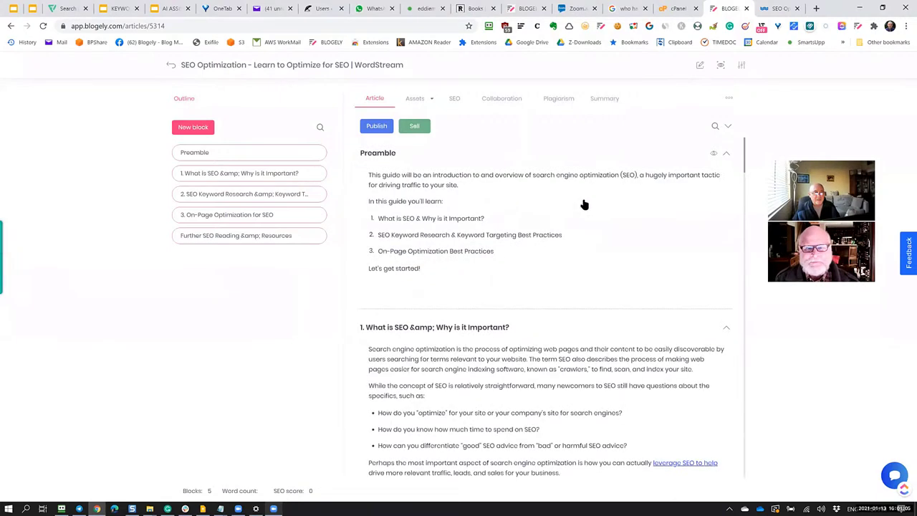
{"action": "scroll", "coordinate": [584, 205], "scroll_direction": "down", "scroll_amount": 6}
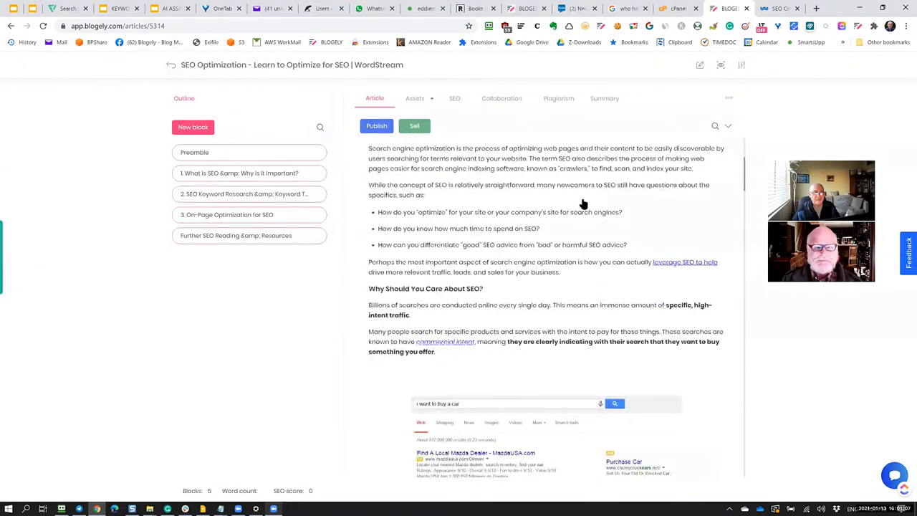
{"action": "scroll", "coordinate": [584, 205], "scroll_direction": "down", "scroll_amount": 8}
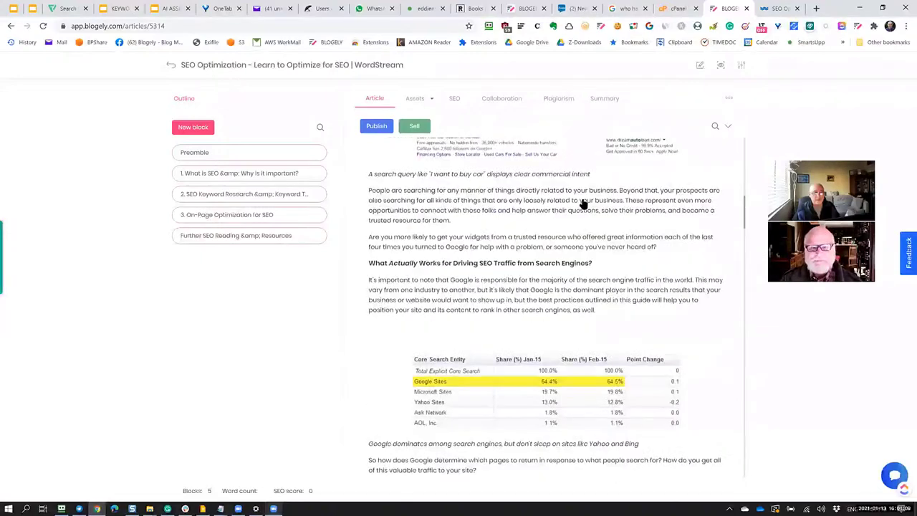
{"action": "scroll", "coordinate": [584, 205], "scroll_direction": "down", "scroll_amount": 8}
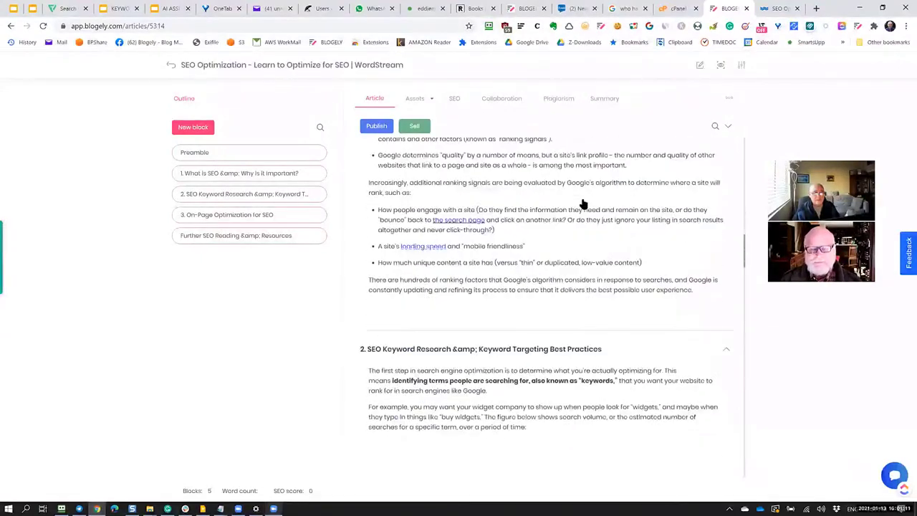
{"action": "scroll", "coordinate": [584, 205], "scroll_direction": "down", "scroll_amount": 8}
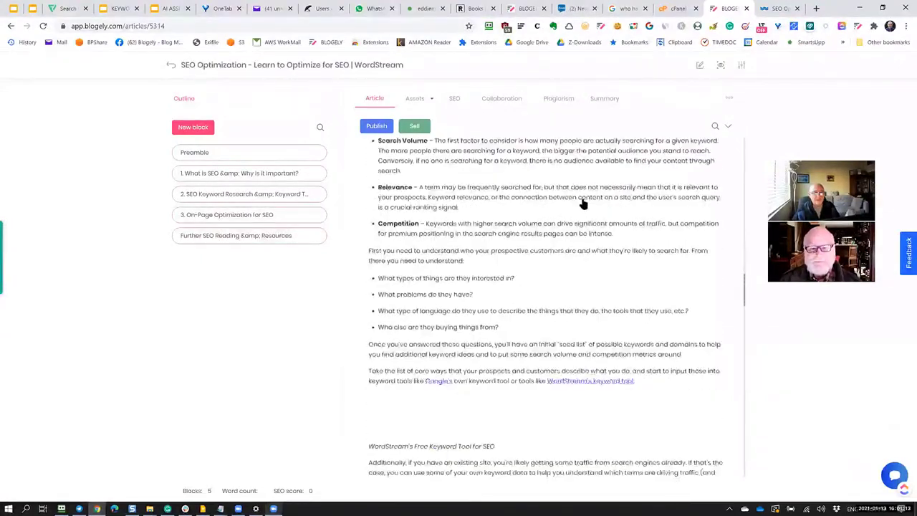
{"action": "scroll", "coordinate": [583, 204], "scroll_direction": "down", "scroll_amount": 8}
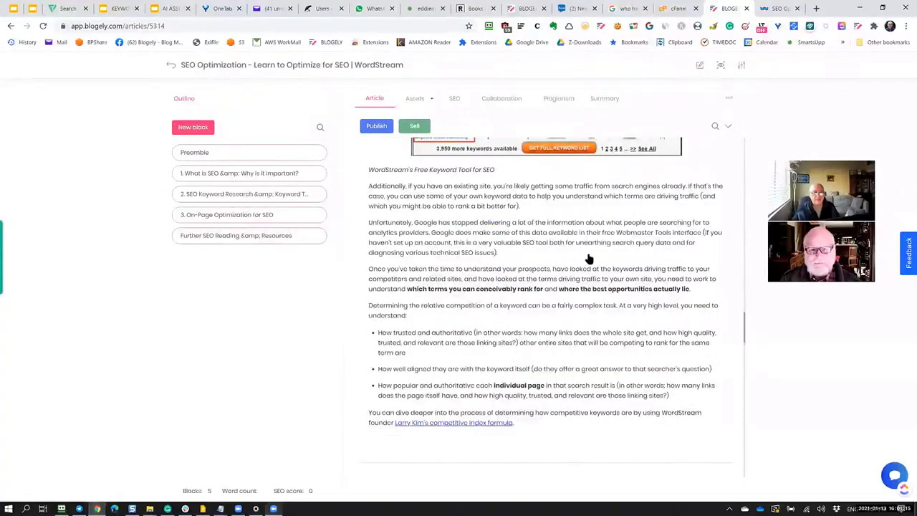
{"action": "scroll", "coordinate": [587, 256], "scroll_direction": "down", "scroll_amount": 5}
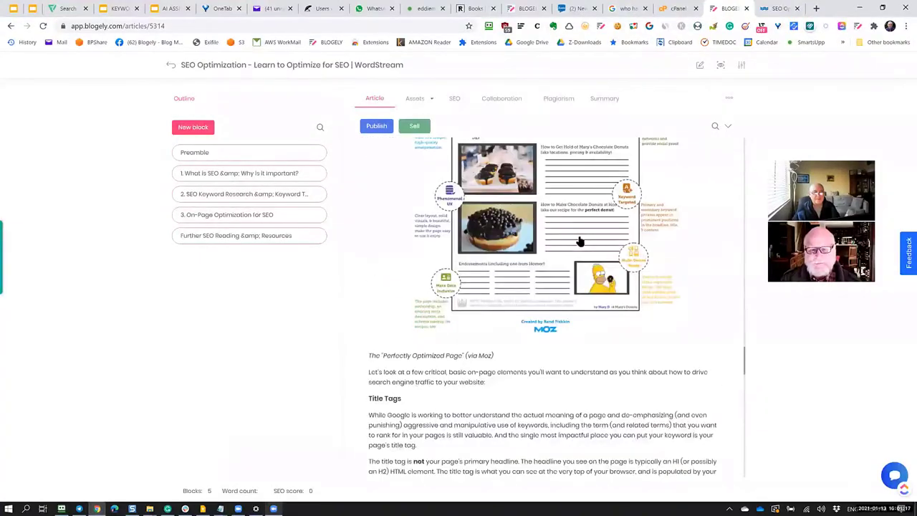
{"action": "scroll", "coordinate": [579, 240], "scroll_direction": "up", "scroll_amount": 4}
{"action": "scroll", "coordinate": [584, 215], "scroll_direction": "up", "scroll_amount": 15}
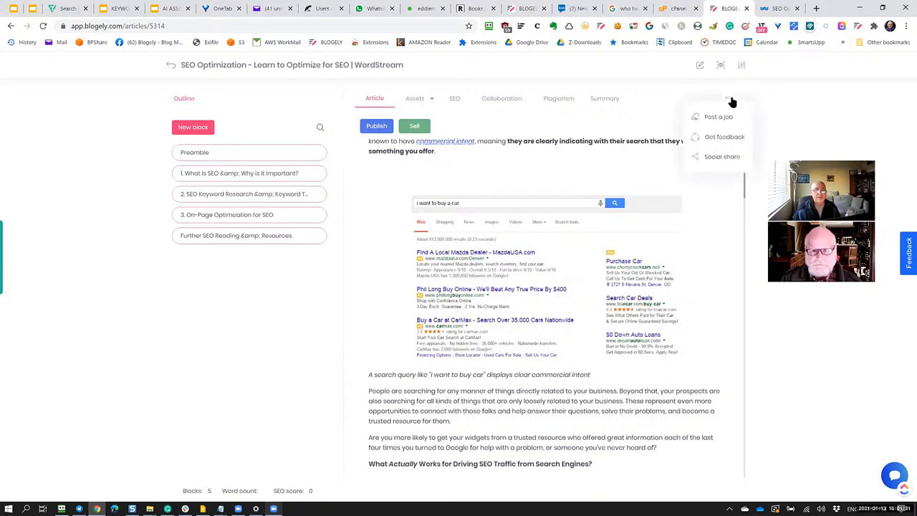
Step: Save a backup of the article from Assets > Backups
{"action": "left_click", "coordinate": [430, 104]}
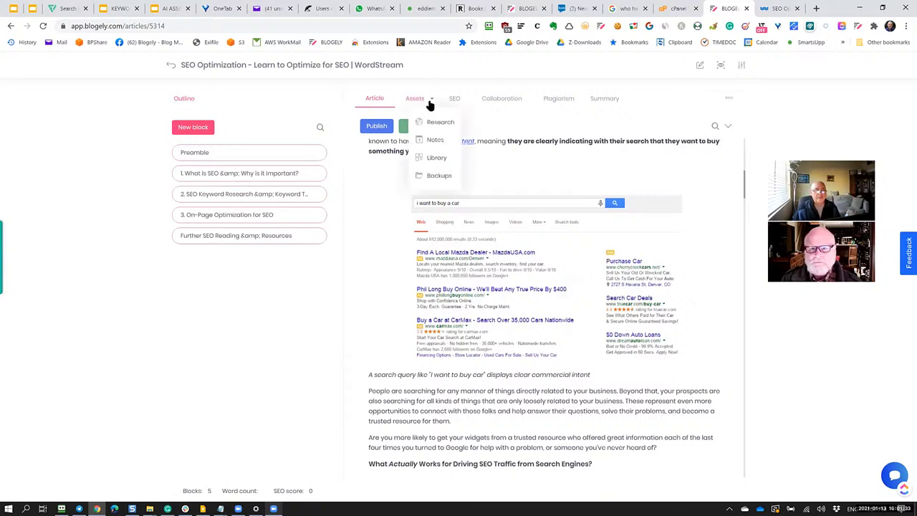
{"action": "left_click", "coordinate": [434, 177]}
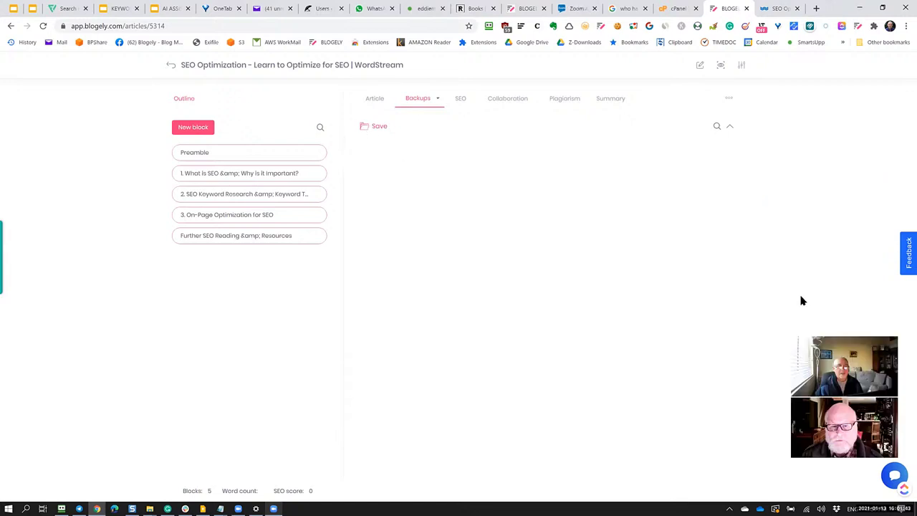
{"action": "left_click", "coordinate": [374, 127]}
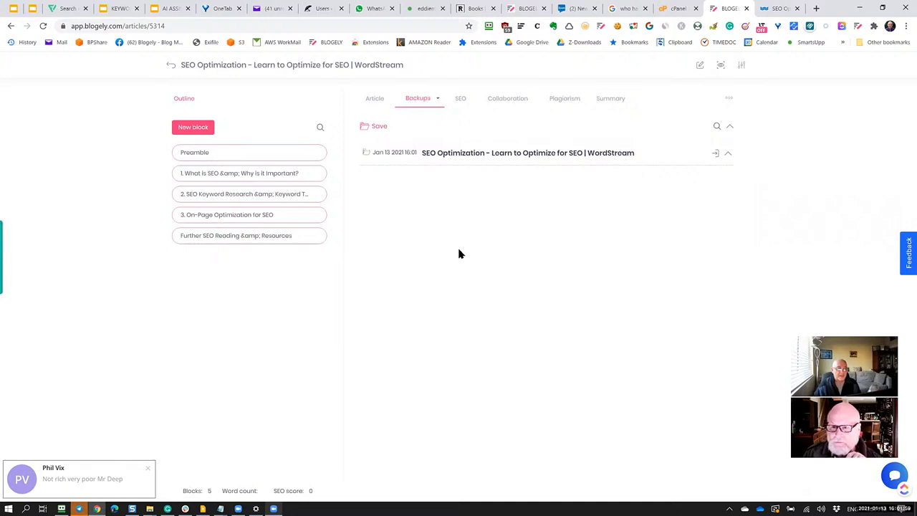
Step: Dismiss the incoming chat notifications
{"action": "left_click", "coordinate": [146, 430]}
{"action": "left_click", "coordinate": [149, 469]}
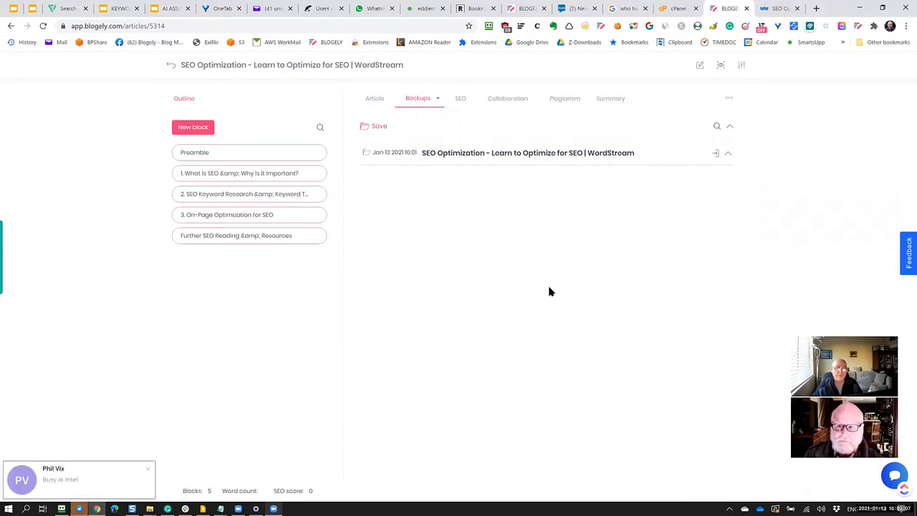
{"action": "left_click", "coordinate": [149, 469]}
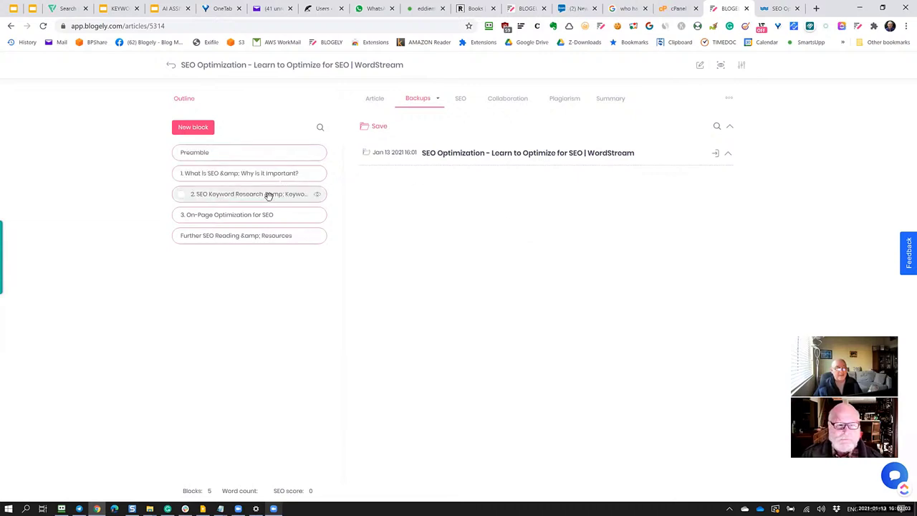
Step: Replace the first block's middle paragraphs with the text 'xfgbxfth'
{"action": "left_click", "coordinate": [375, 101]}
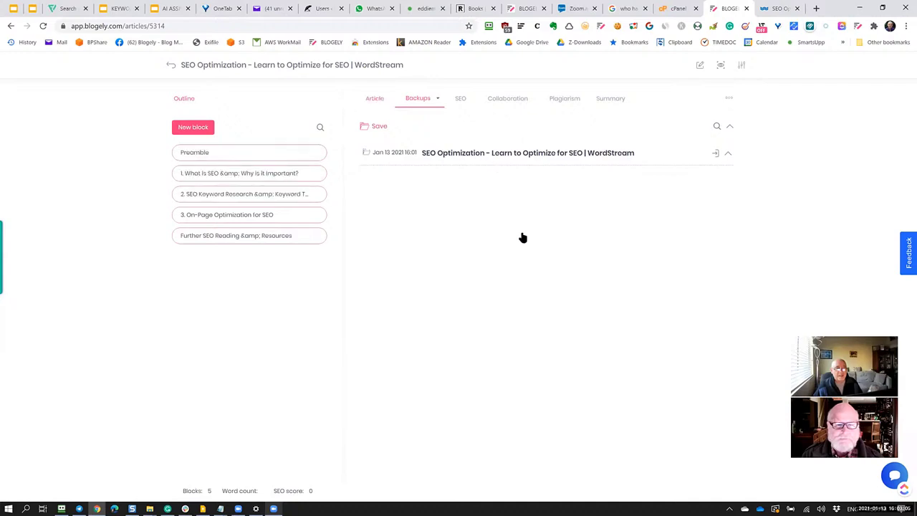
{"action": "left_click", "coordinate": [387, 104]}
{"action": "scroll", "coordinate": [501, 240], "scroll_direction": "down", "scroll_amount": 4}
{"action": "scroll", "coordinate": [483, 232], "scroll_direction": "down", "scroll_amount": 3}
{"action": "scroll", "coordinate": [528, 210], "scroll_direction": "up", "scroll_amount": 3}
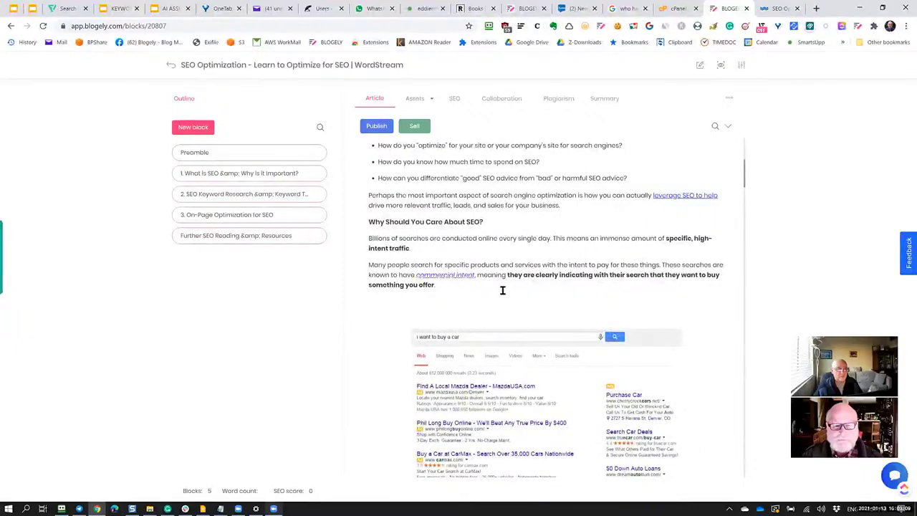
{"action": "left_click", "coordinate": [502, 290]}
{"action": "left_click_drag", "start_coordinate": [591, 366], "coordinate": [296, 193]}
{"action": "key", "text": "BackSpace"}
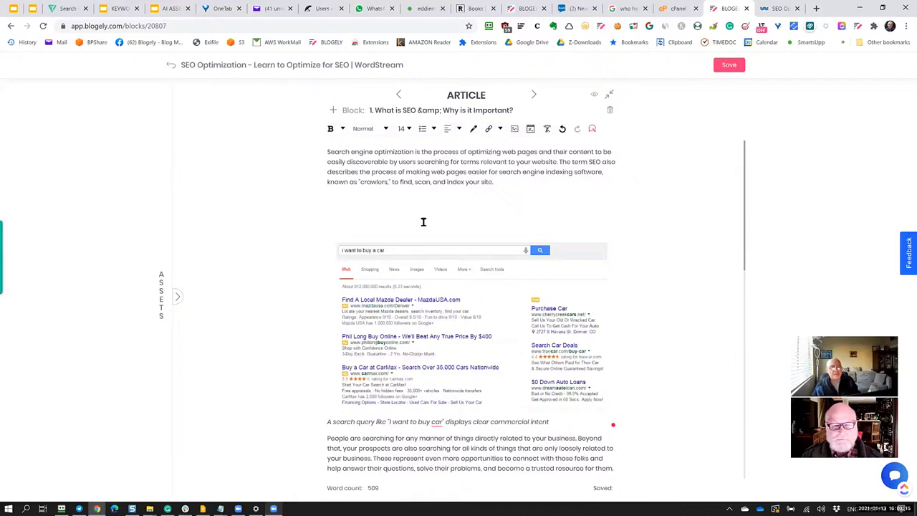
{"action": "type", "text": "xfgbxfth"}
Step: Highlight the word 'xfgbxfth' in yellow
{"action": "left_click_drag", "start_coordinate": [360, 199], "coordinate": [312, 202]}
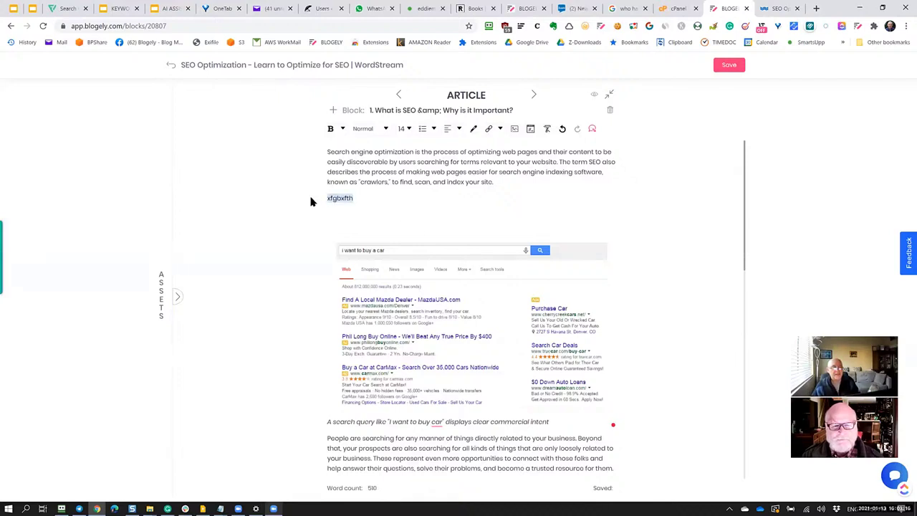
{"action": "left_click", "coordinate": [474, 129]}
{"action": "left_click", "coordinate": [523, 150]}
{"action": "left_click", "coordinate": [506, 200]}
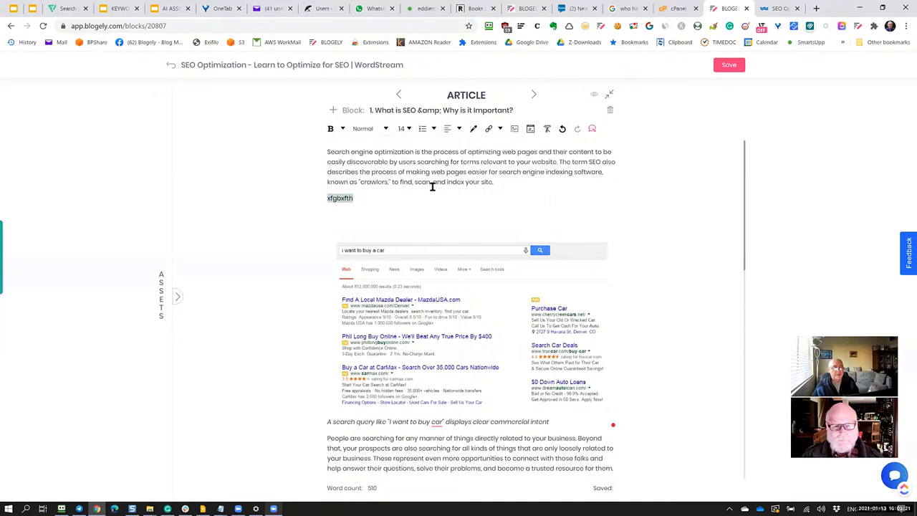
{"action": "scroll", "coordinate": [440, 209], "scroll_direction": "down", "scroll_amount": 3}
{"action": "scroll", "coordinate": [440, 209], "scroll_direction": "up", "scroll_amount": 3}
Step: Add the pig 'Happy Fun GIF' to the asset library via a Gifs search for 'fun'
{"action": "left_click", "coordinate": [179, 293]}
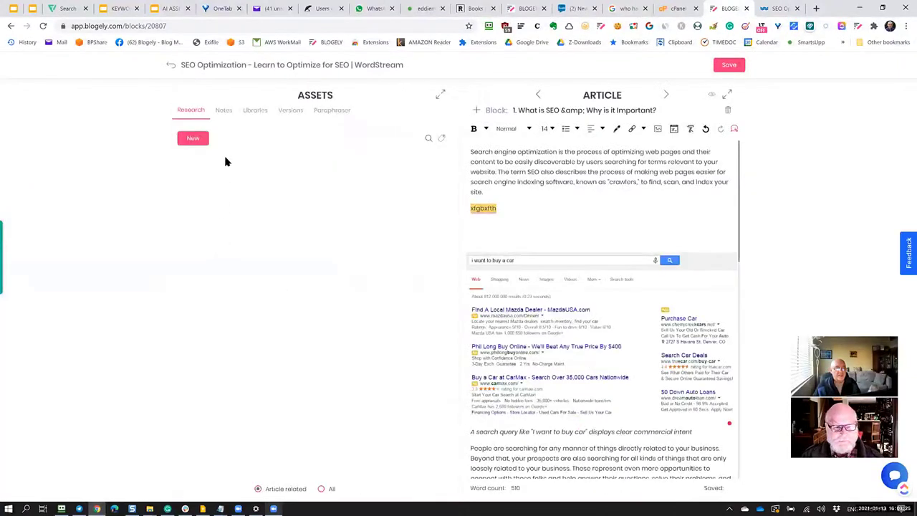
{"action": "left_click", "coordinate": [255, 111]}
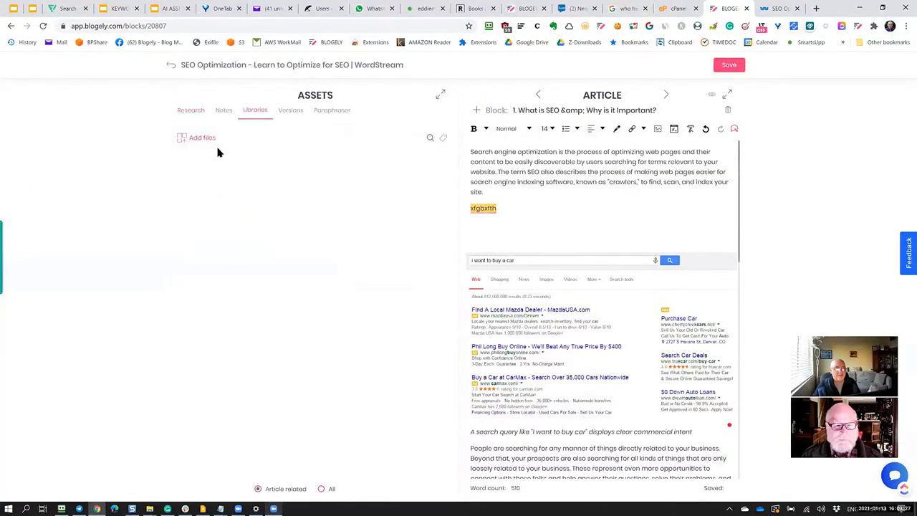
{"action": "left_click", "coordinate": [189, 143]}
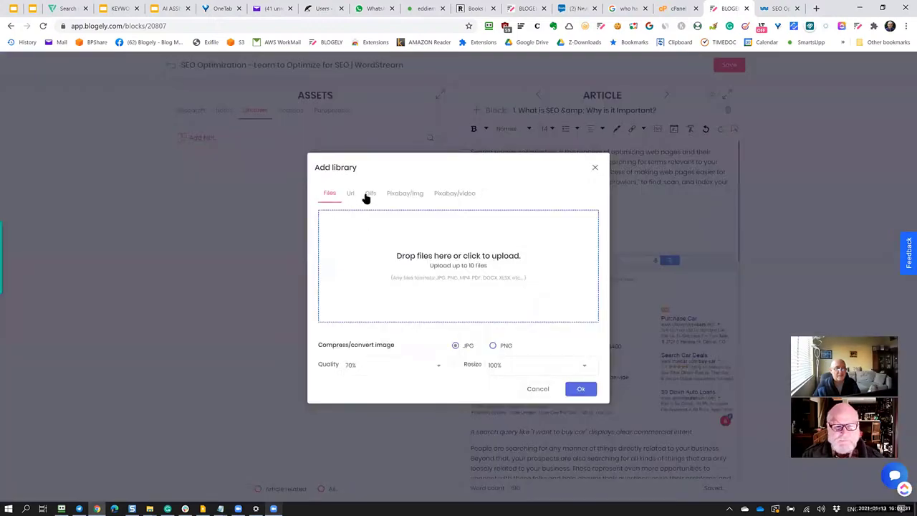
{"action": "left_click", "coordinate": [368, 196]}
{"action": "left_click", "coordinate": [407, 223]}
{"action": "type", "text": "fun"}
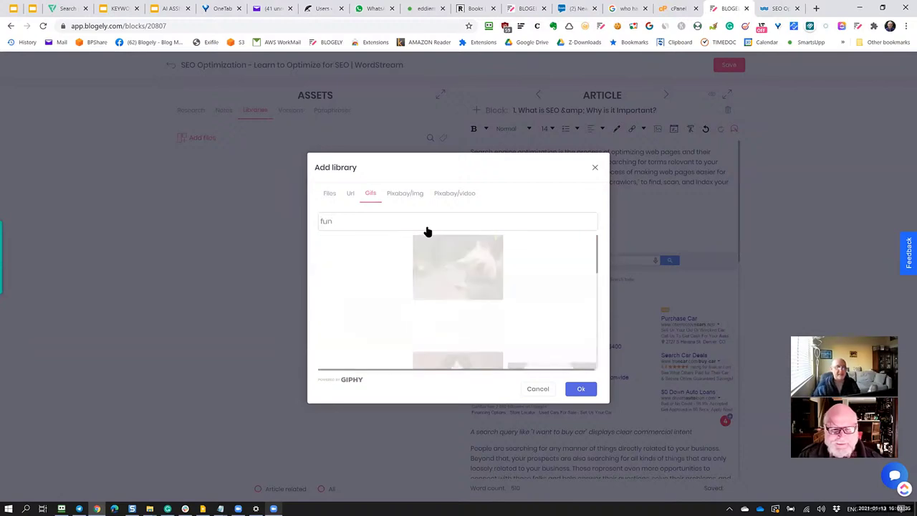
{"action": "left_click", "coordinate": [581, 389]}
Step: Insert the Happy Fun GIF into the block and resize it to 400 × 400 px
{"action": "left_click", "coordinate": [251, 177]}
{"action": "left_click", "coordinate": [230, 190]}
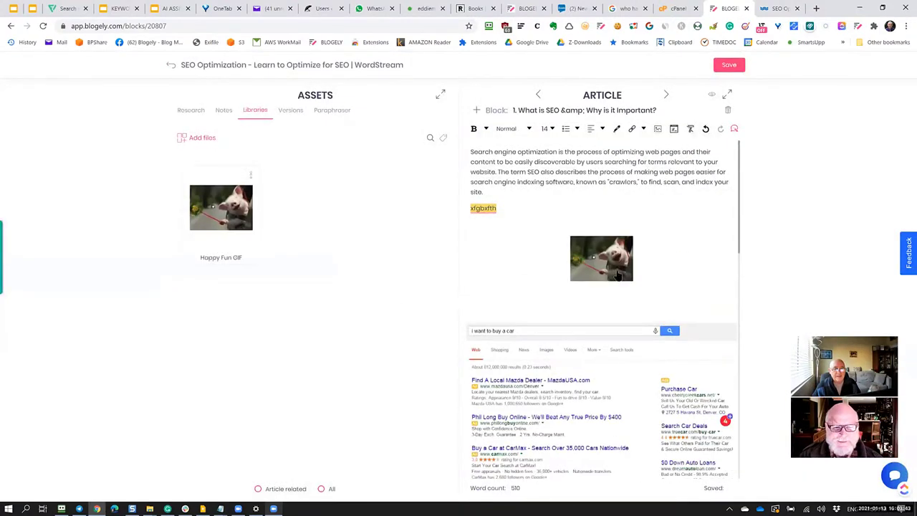
{"action": "mouse_move", "coordinate": [624, 292]}
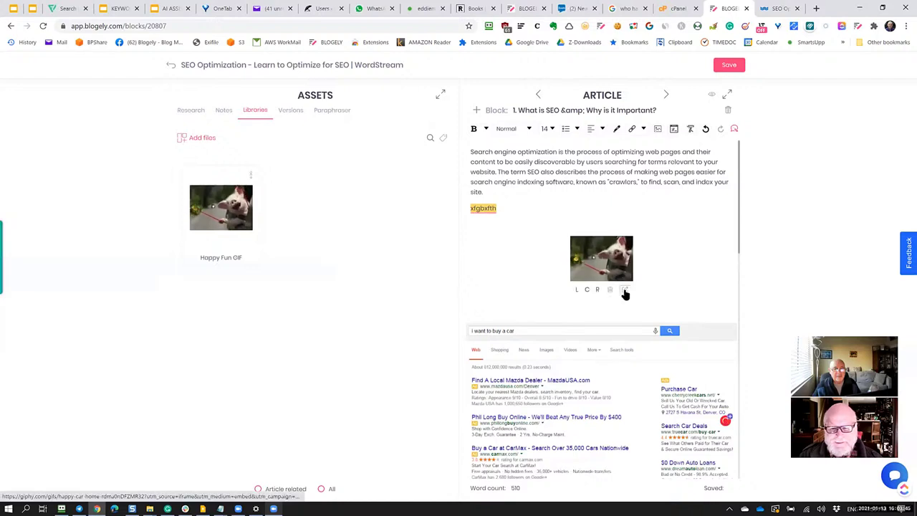
{"action": "left_click", "coordinate": [624, 290]}
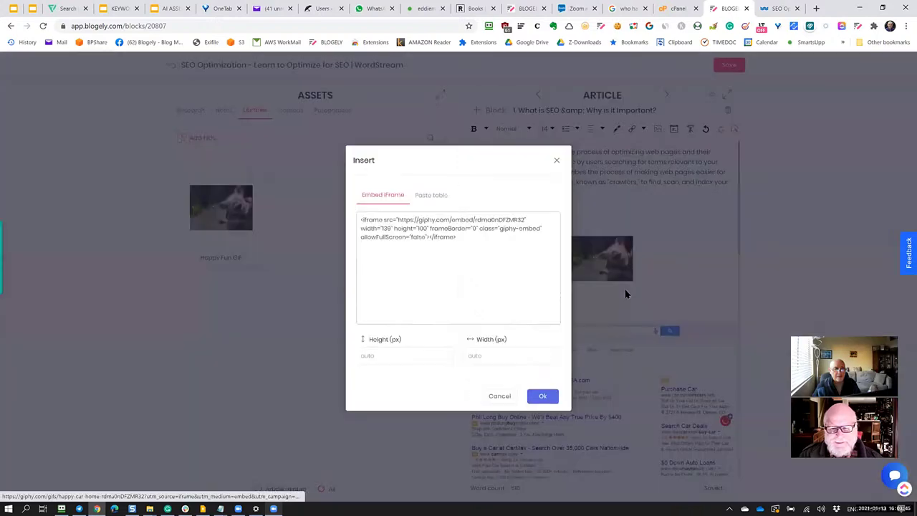
{"action": "left_click", "coordinate": [408, 357]}
{"action": "type", "text": "400"}
{"action": "left_click", "coordinate": [506, 355]}
{"action": "type", "text": "400"}
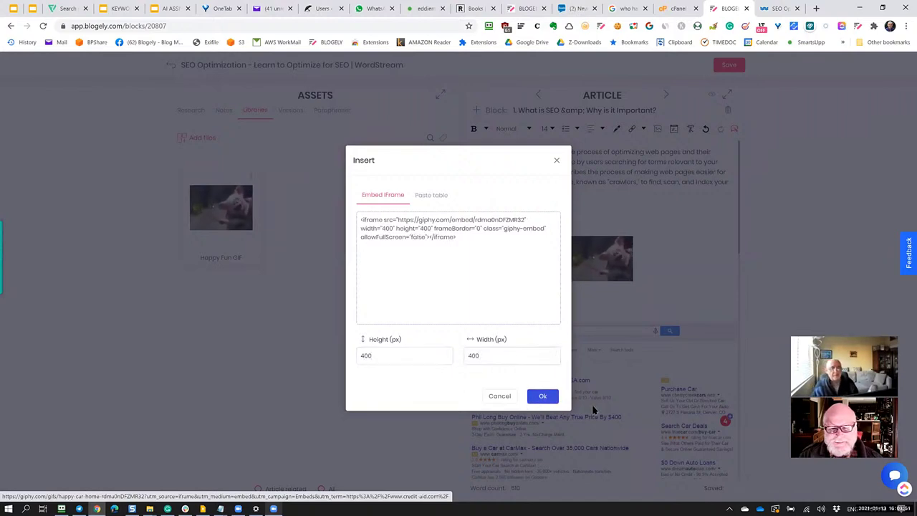
{"action": "key", "text": "Return"}
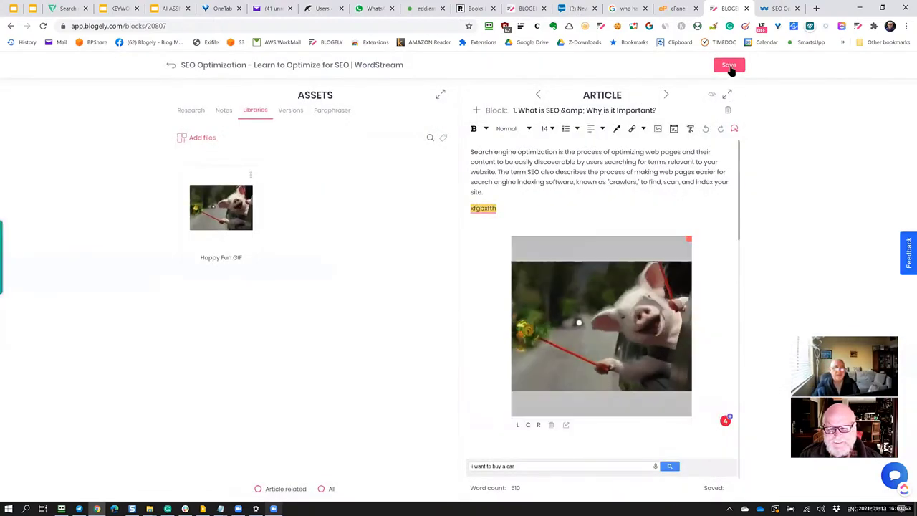
Step: Save the block and create a second article backup, dated Jan 13 2021 16:04
{"action": "left_click", "coordinate": [174, 67]}
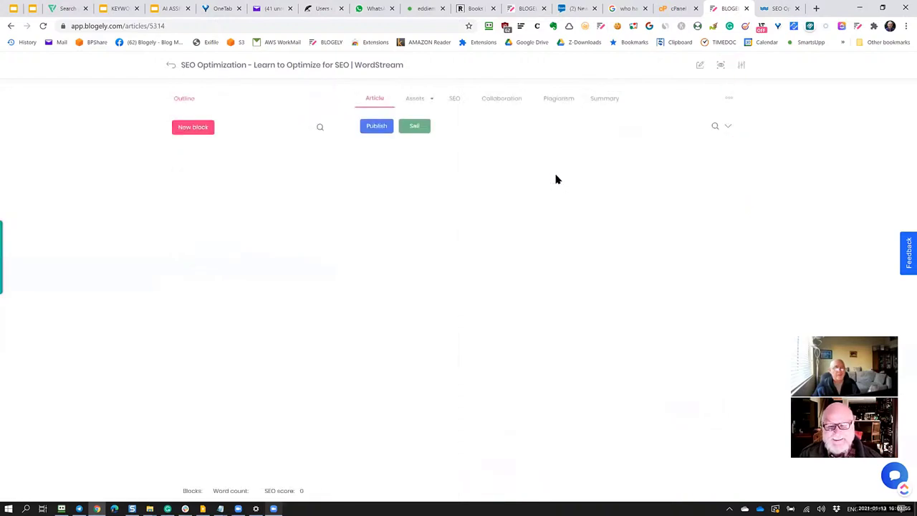
{"action": "left_click", "coordinate": [427, 100]}
{"action": "left_click", "coordinate": [434, 175]}
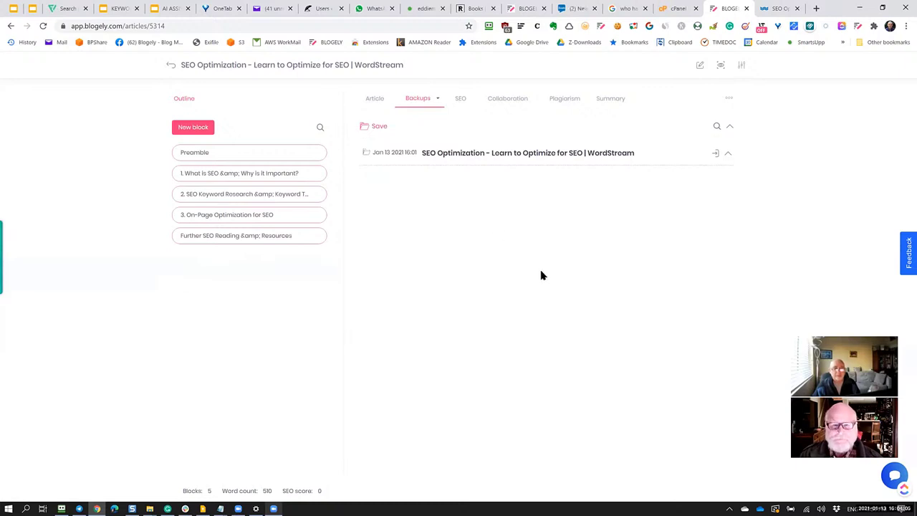
{"action": "left_click", "coordinate": [375, 126]}
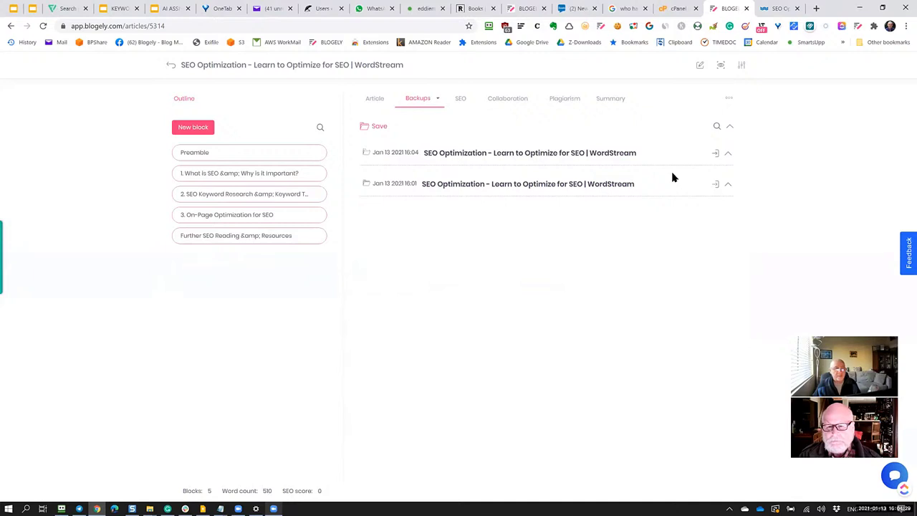
Step: Open each backup's Edit backup title dialog and cancel, leaving both titles unchanged
{"action": "left_click", "coordinate": [434, 156]}
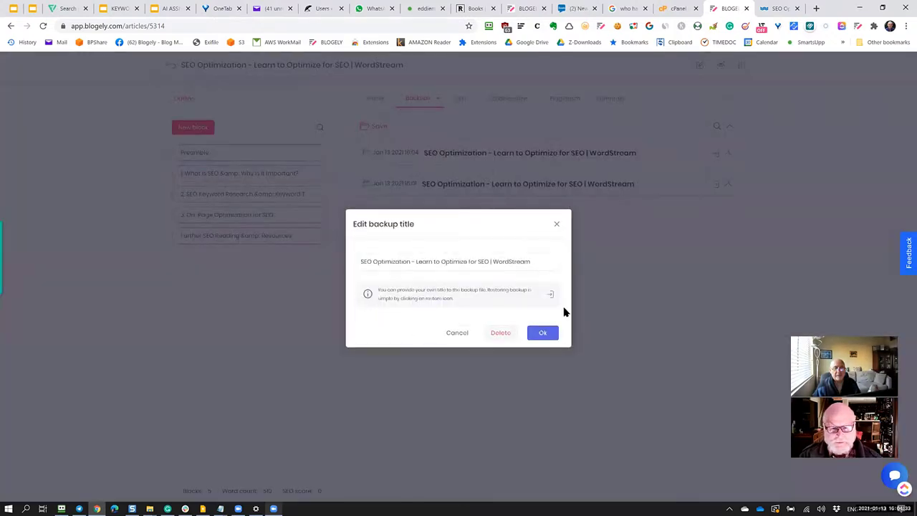
{"action": "left_click", "coordinate": [467, 262]}
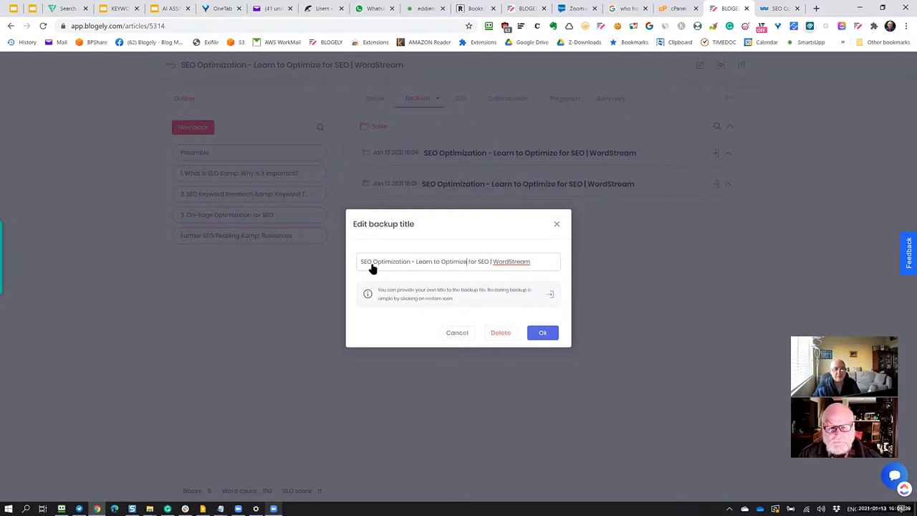
{"action": "left_click", "coordinate": [383, 328]}
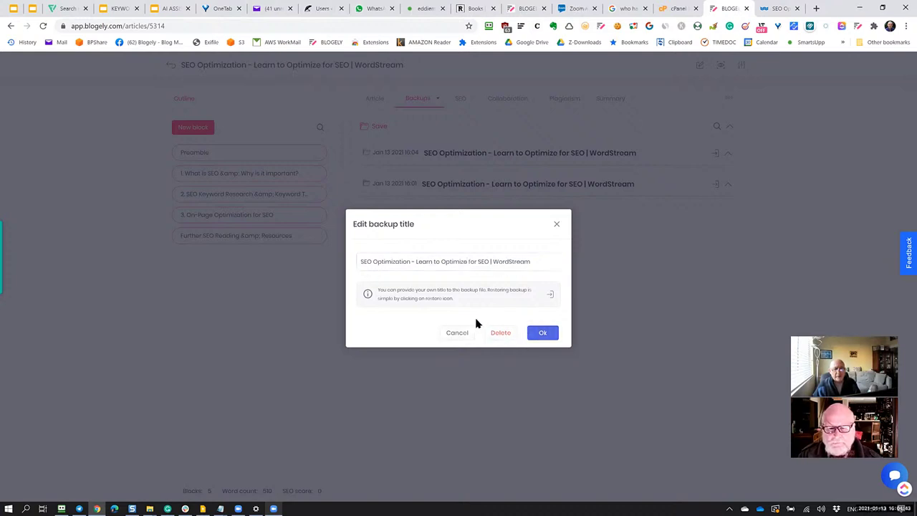
{"action": "left_click", "coordinate": [460, 334]}
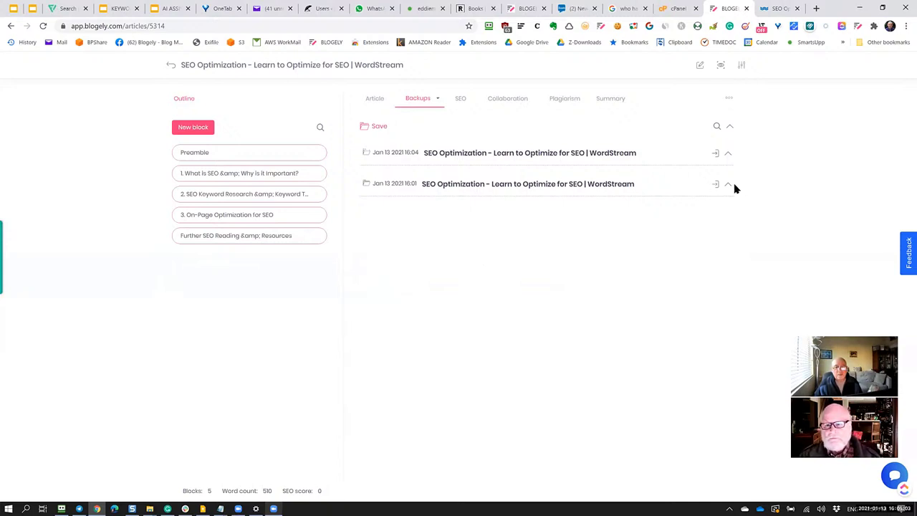
{"action": "left_click", "coordinate": [385, 184]}
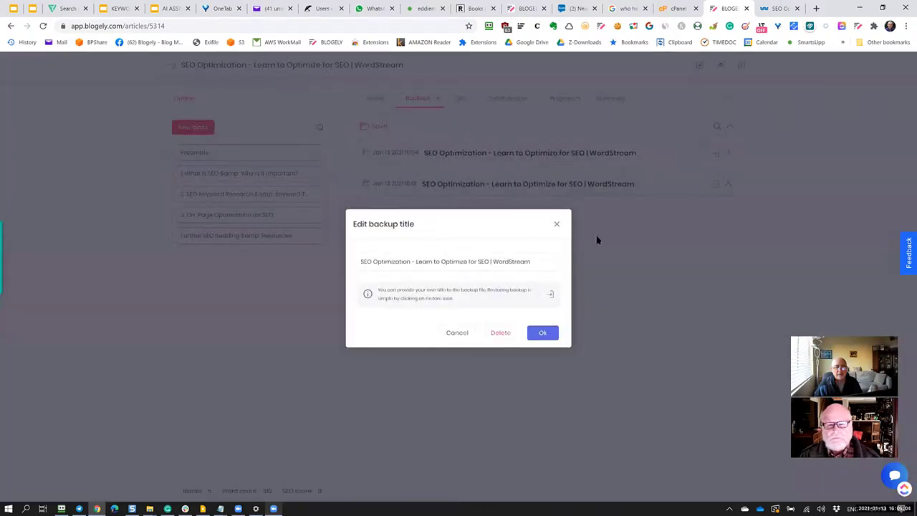
{"action": "left_click", "coordinate": [451, 334]}
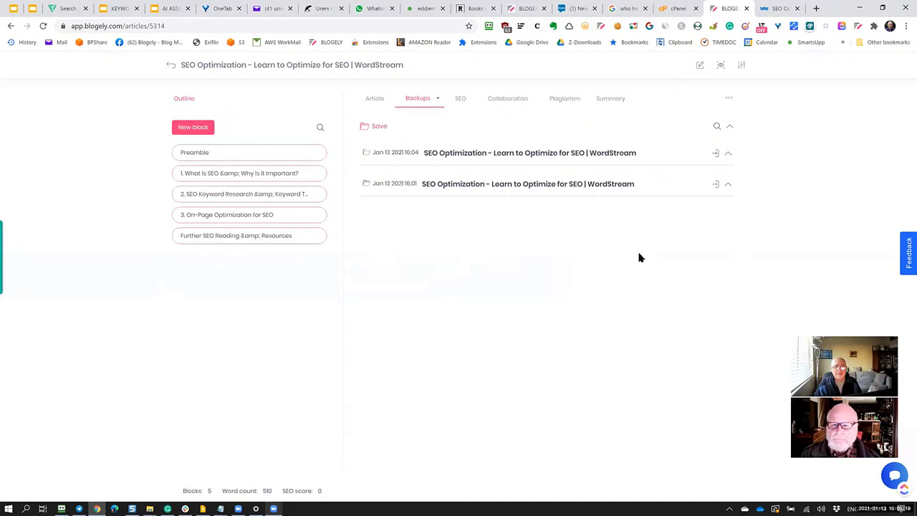
{"action": "left_click", "coordinate": [622, 182]}
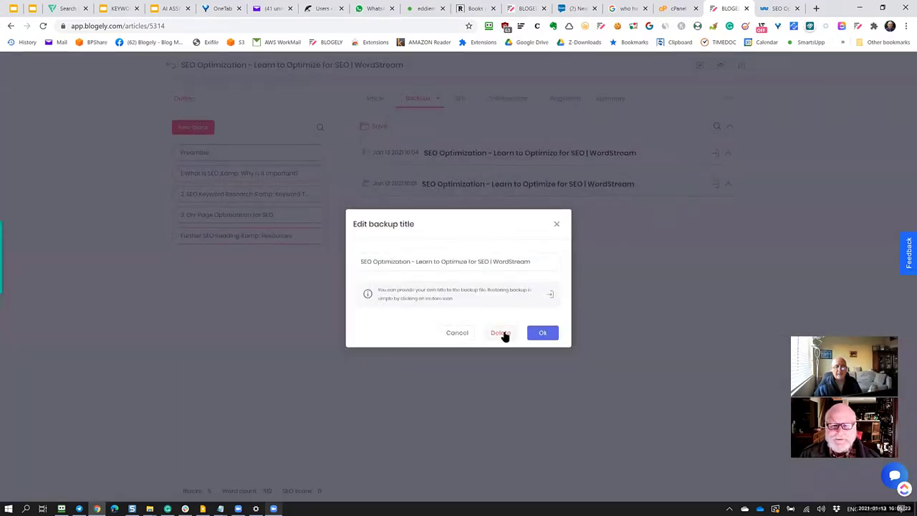
{"action": "left_click", "coordinate": [456, 336]}
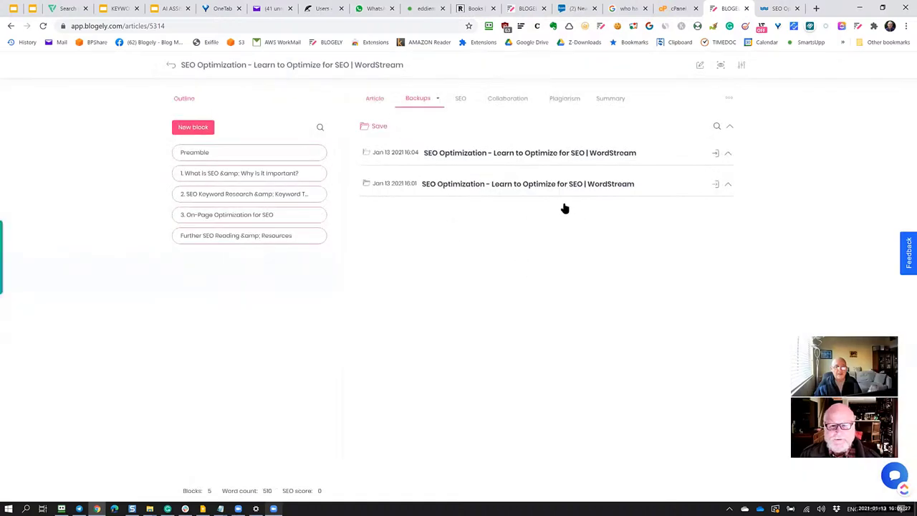
{"action": "scroll", "coordinate": [510, 283], "scroll_direction": "down", "scroll_amount": 4}
{"action": "scroll", "coordinate": [510, 281], "scroll_direction": "down", "scroll_amount": 5}
{"action": "scroll", "coordinate": [510, 275], "scroll_direction": "up", "scroll_amount": 8}
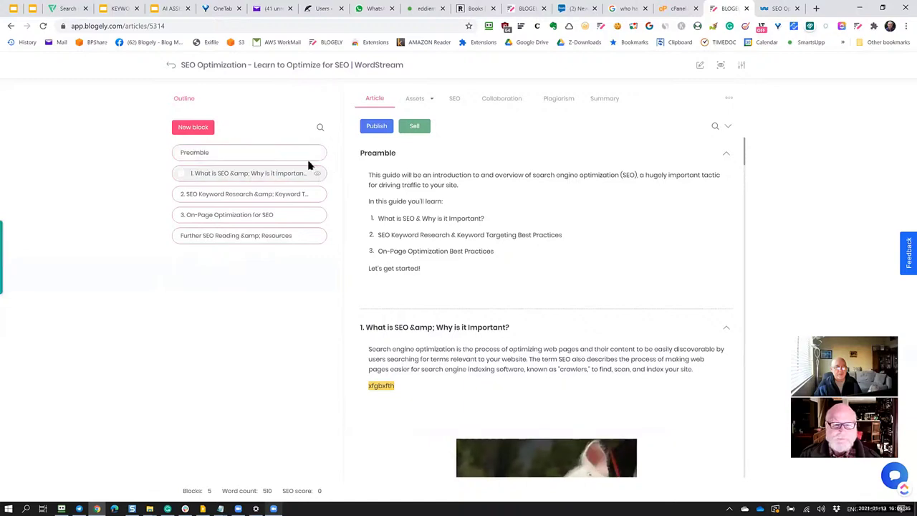
Step: Delete the Preamble and What is SEO blocks, confirming each deletion
{"action": "left_click", "coordinate": [279, 156]}
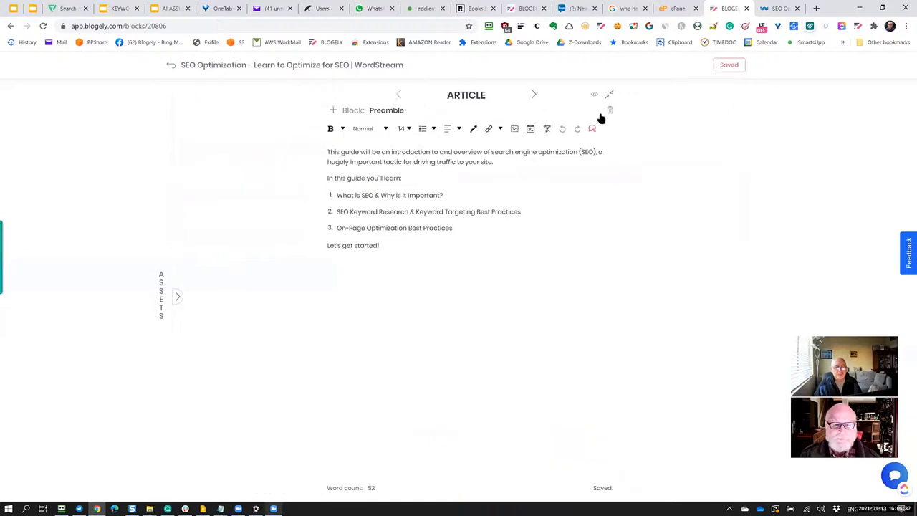
{"action": "left_click", "coordinate": [610, 110]}
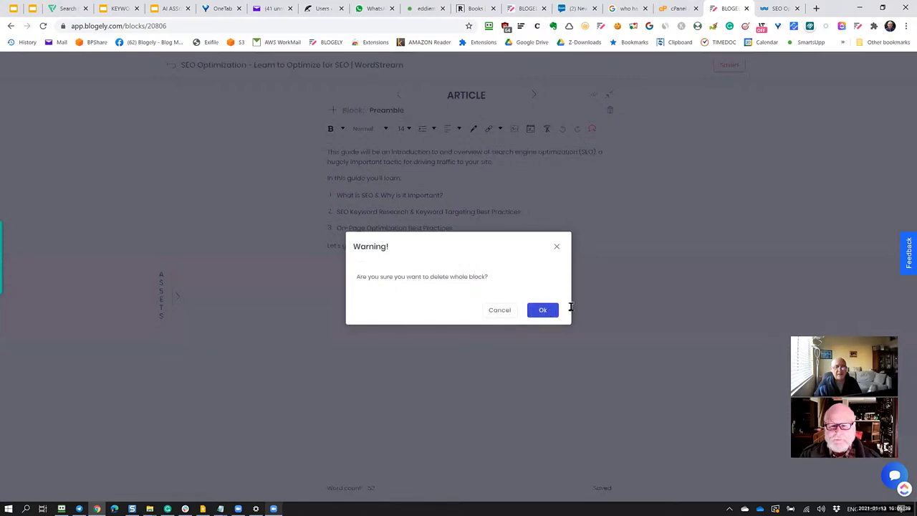
{"action": "key", "text": "Return"}
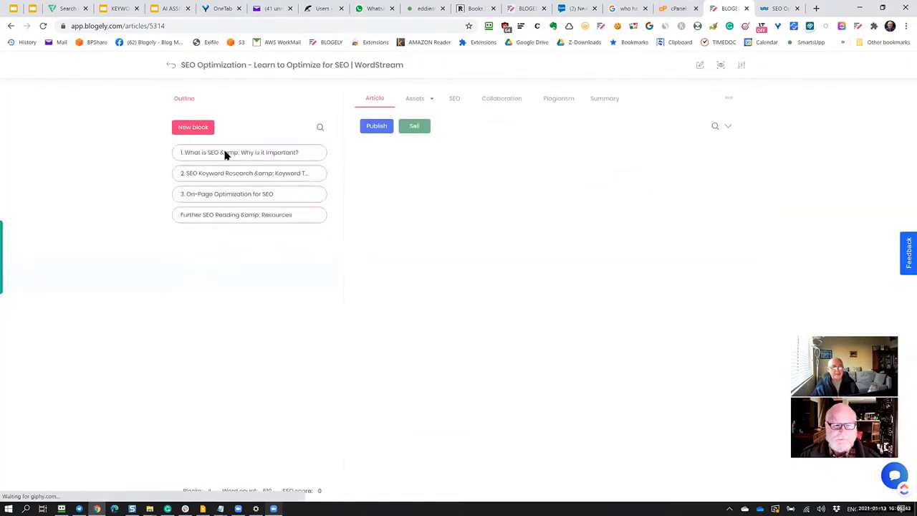
{"action": "left_click", "coordinate": [430, 102]}
{"action": "left_click", "coordinate": [425, 176]}
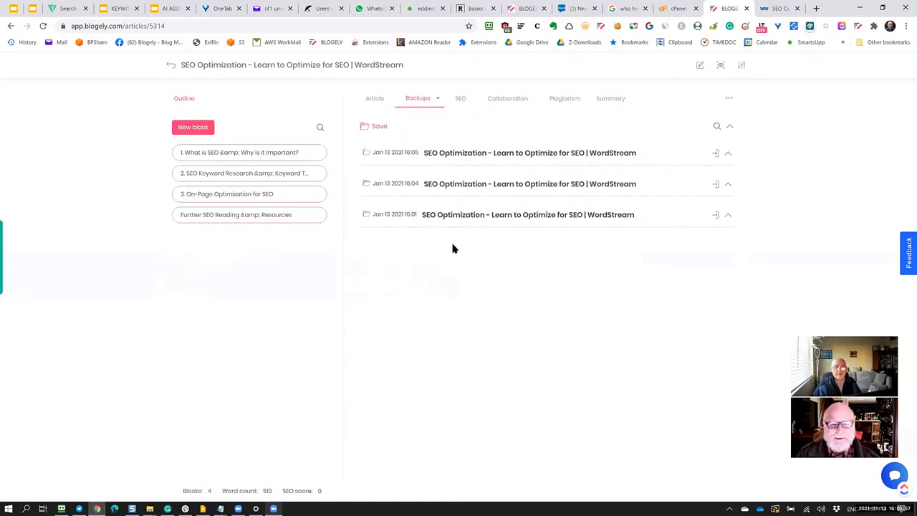
{"action": "left_click", "coordinate": [239, 152]}
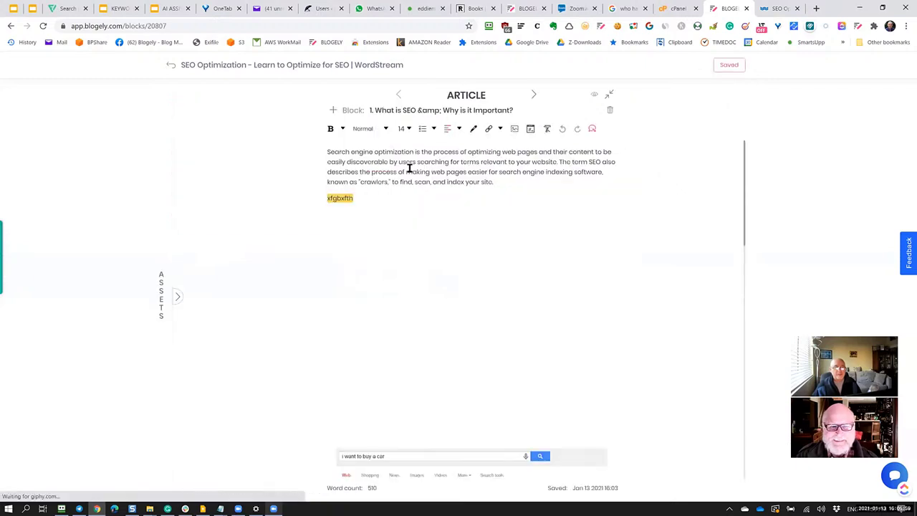
{"action": "left_click", "coordinate": [609, 112]}
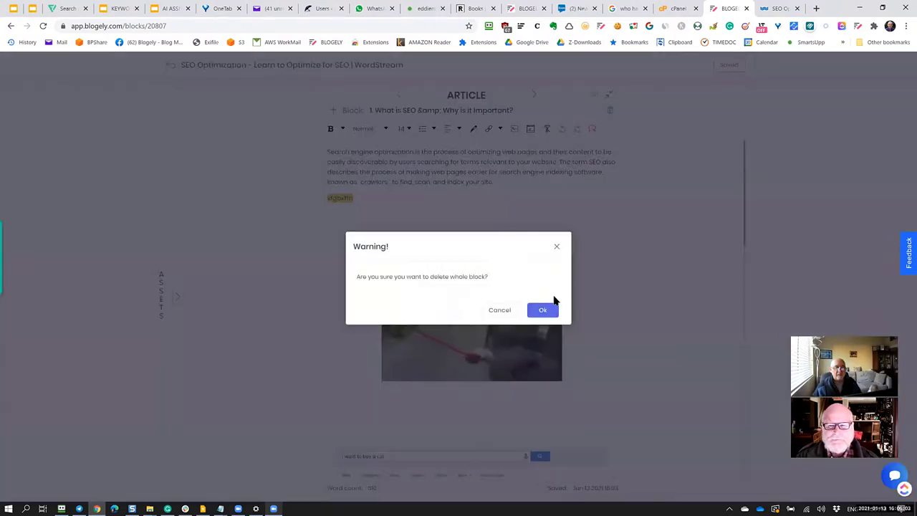
{"action": "left_click", "coordinate": [548, 309]}
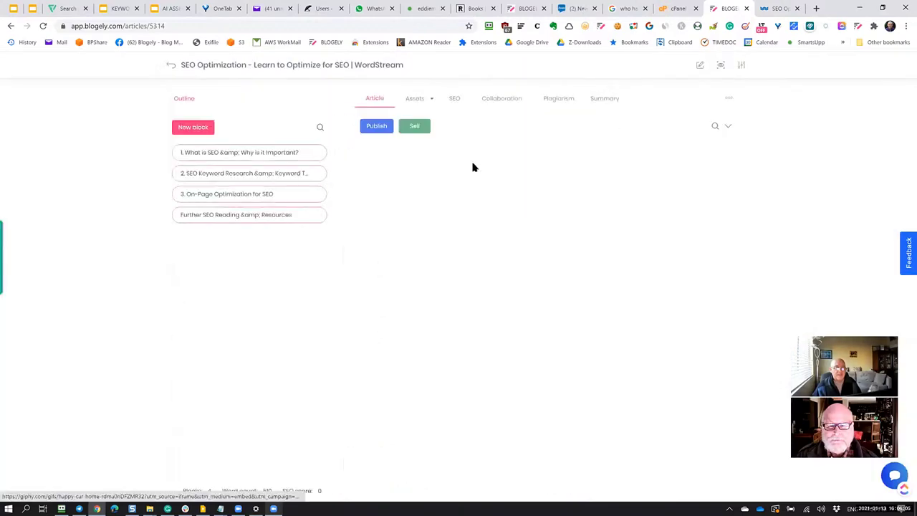
Step: Delete the 2. SEO Keyword Research block from the full editor
{"action": "left_click", "coordinate": [300, 153]}
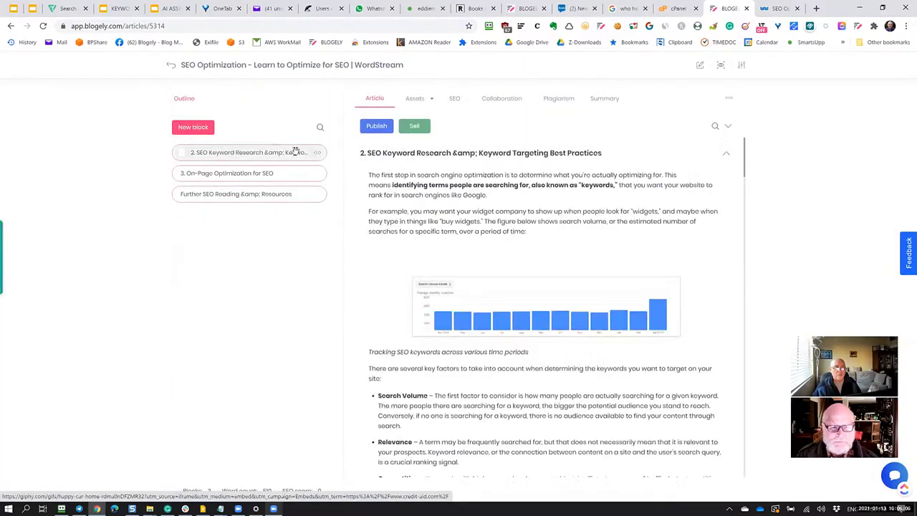
{"action": "left_click", "coordinate": [588, 153]}
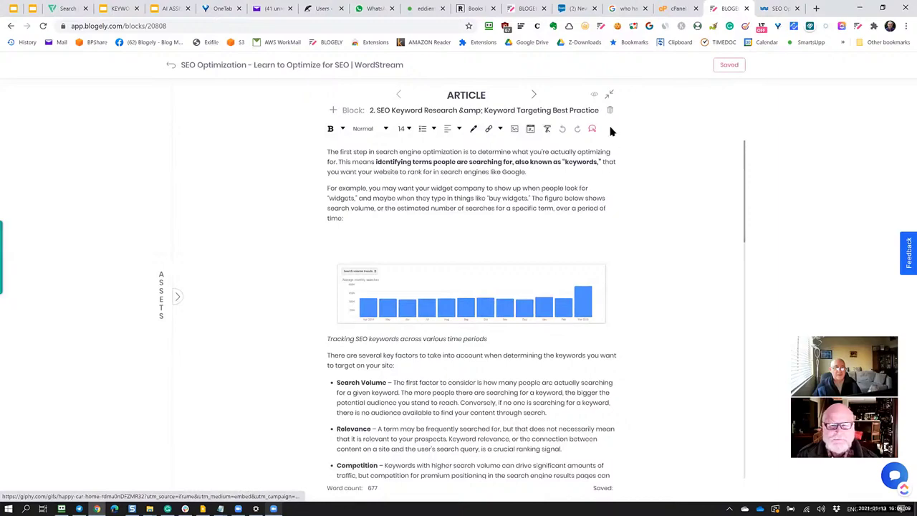
{"action": "left_click", "coordinate": [609, 110]}
{"action": "left_click", "coordinate": [543, 310]}
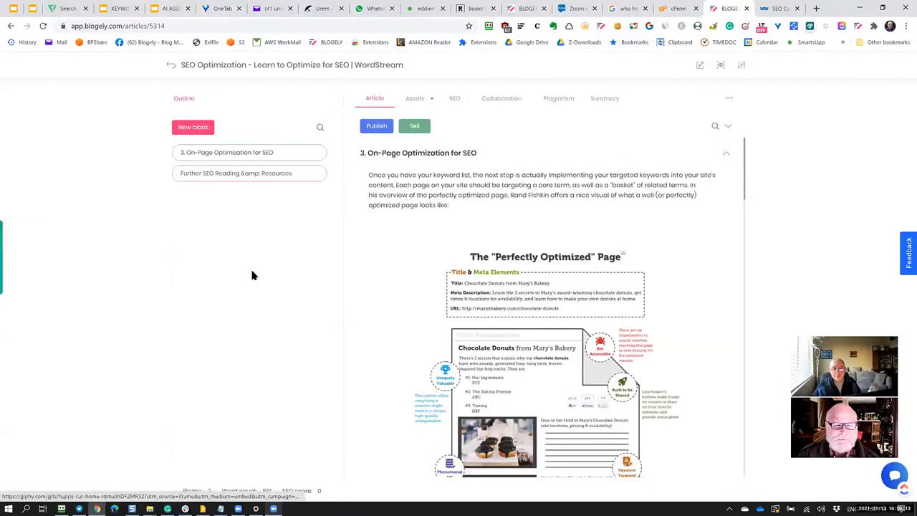
{"action": "scroll", "coordinate": [536, 252], "scroll_direction": "down", "scroll_amount": 3}
{"action": "scroll", "coordinate": [530, 250], "scroll_direction": "down", "scroll_amount": 2}
{"action": "scroll", "coordinate": [528, 248], "scroll_direction": "up", "scroll_amount": 5}
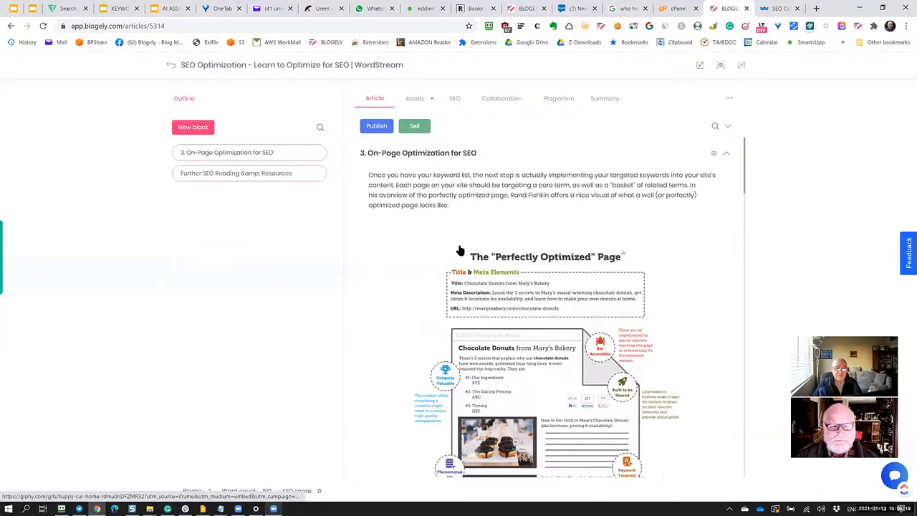
Step: Show the article's backups and cancel the latest backup's title dialog without changes
{"action": "left_click", "coordinate": [427, 102]}
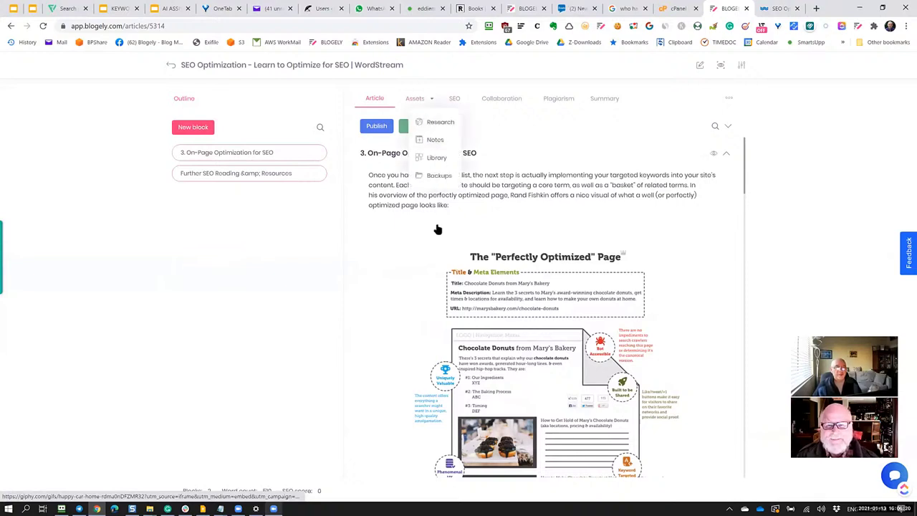
{"action": "left_click", "coordinate": [432, 179]}
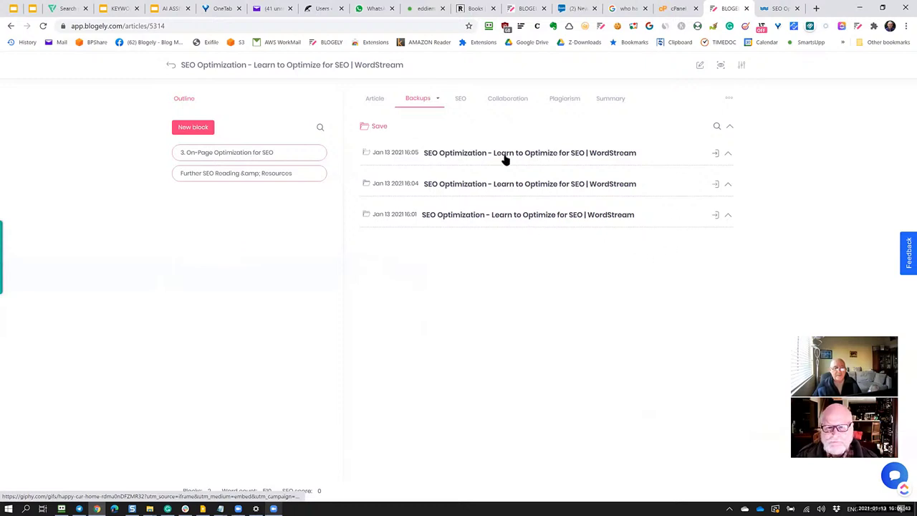
{"action": "left_click", "coordinate": [536, 154]}
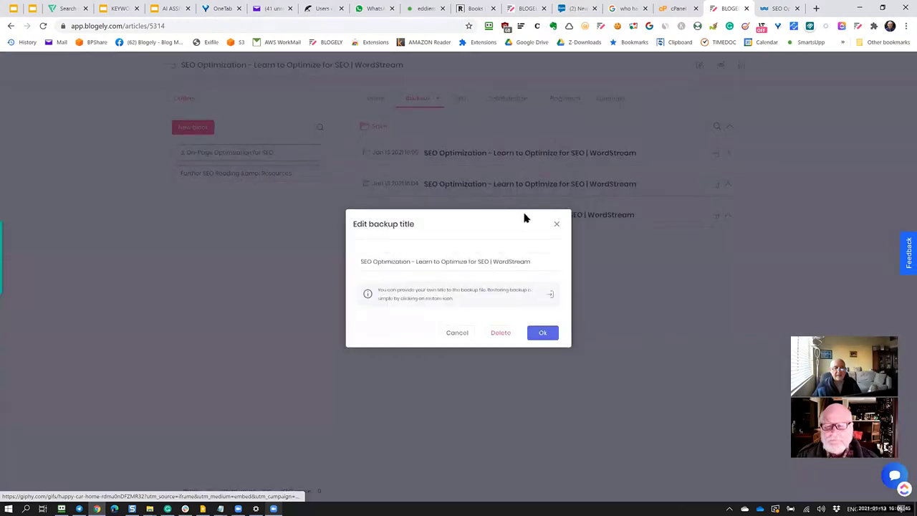
{"action": "left_click", "coordinate": [459, 334]}
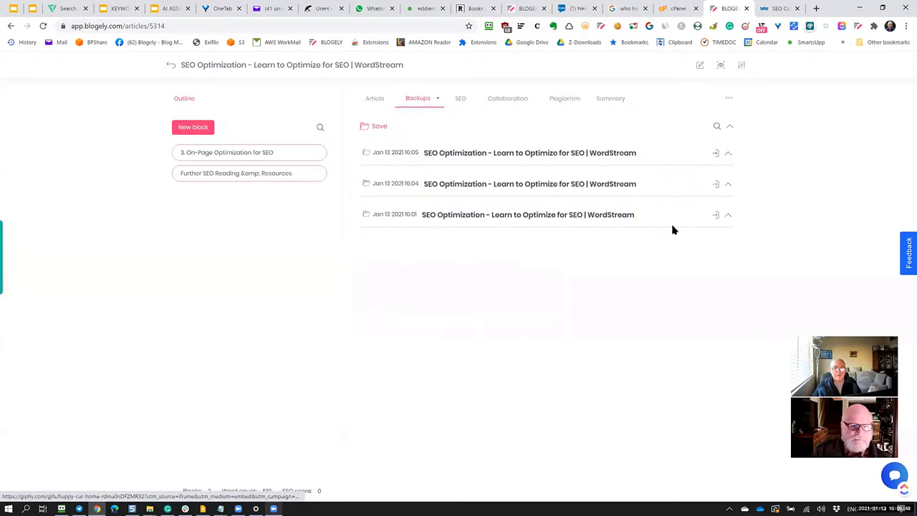
Step: Restore the latest backup into the article, bringing back all four sections
{"action": "left_click", "coordinate": [716, 155]}
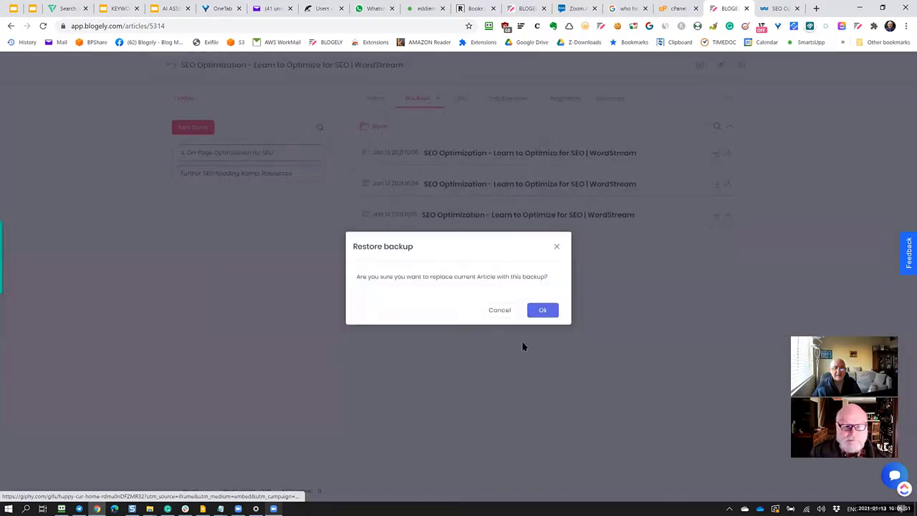
{"action": "left_click", "coordinate": [546, 311]}
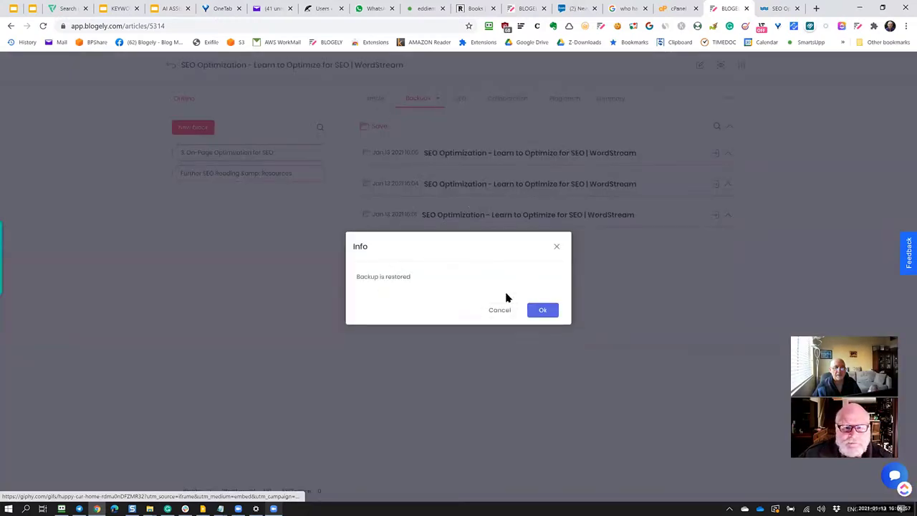
{"action": "left_click", "coordinate": [542, 312]}
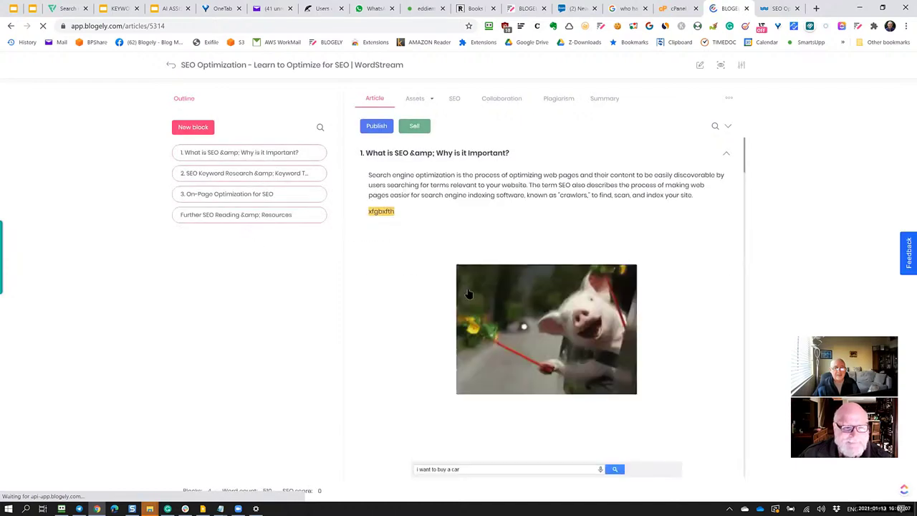
{"action": "scroll", "coordinate": [452, 294], "scroll_direction": "down", "scroll_amount": 4}
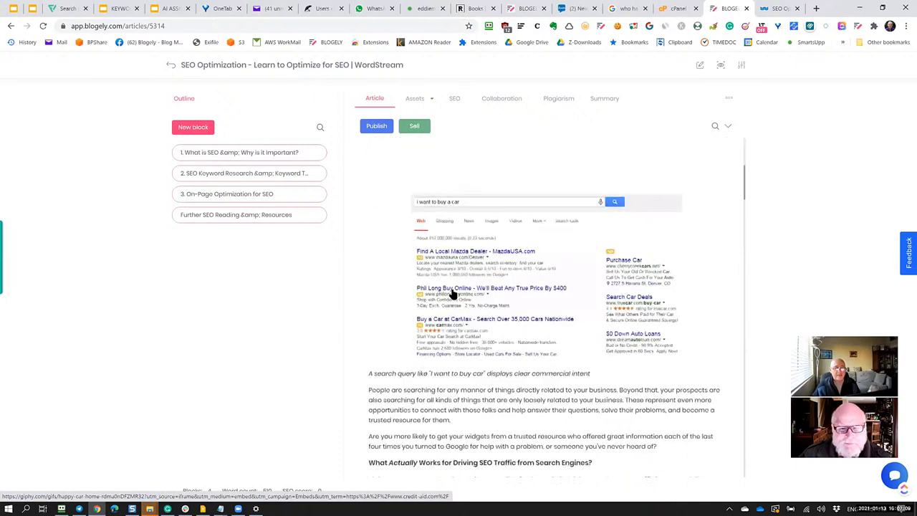
{"action": "scroll", "coordinate": [452, 294], "scroll_direction": "down", "scroll_amount": 4}
{"action": "scroll", "coordinate": [452, 293], "scroll_direction": "up", "scroll_amount": 8}
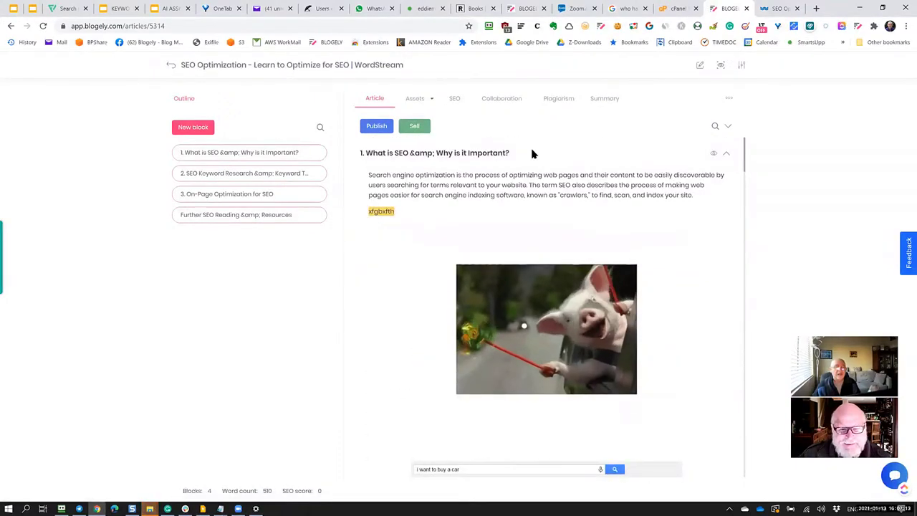
{"action": "left_click", "coordinate": [429, 104]}
Step: Append ' (Original)' to the title of the oldest saved backup
{"action": "left_click", "coordinate": [426, 179]}
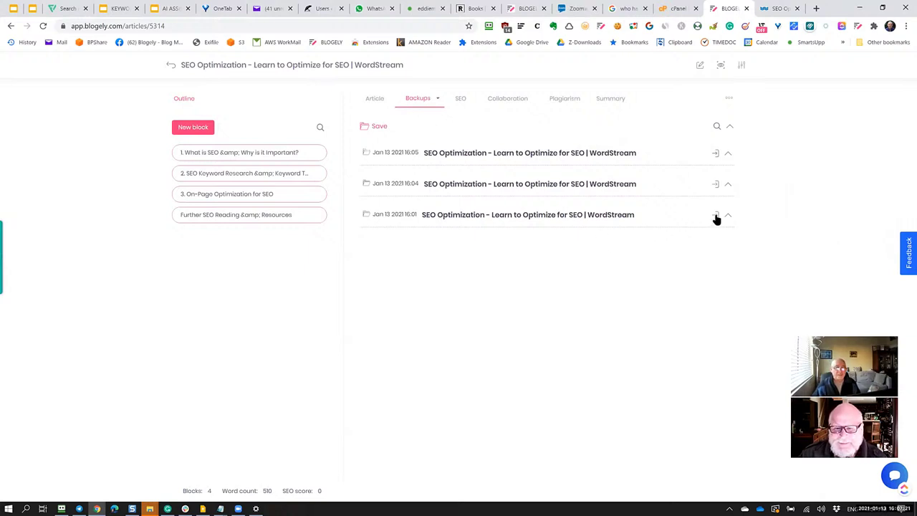
{"action": "left_click", "coordinate": [369, 214]}
{"action": "left_click", "coordinate": [548, 265]}
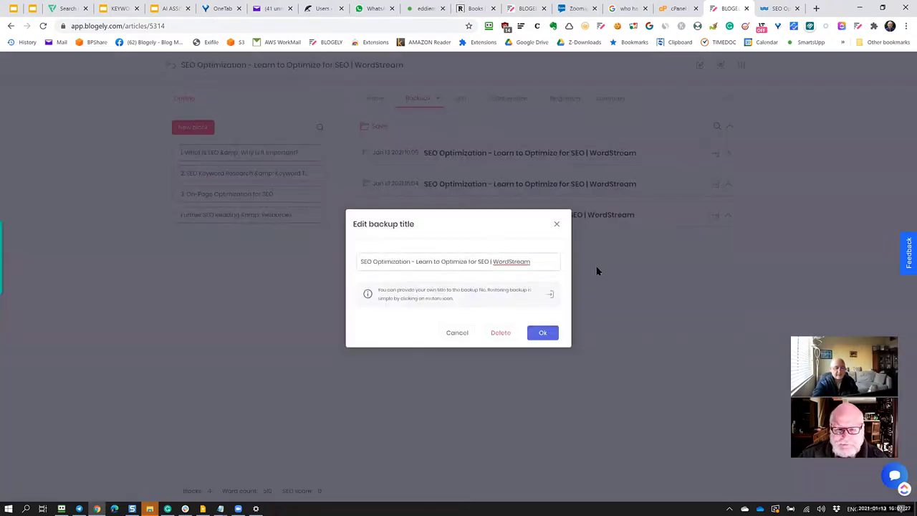
{"action": "type", "text": "(Original)"}
{"action": "left_click", "coordinate": [543, 332]}
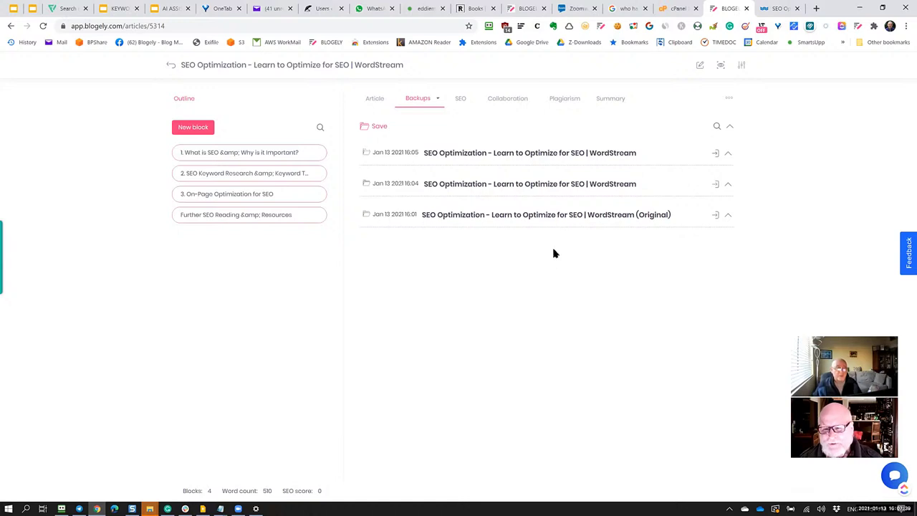
Step: Restore the (Original) backup into the article, confirming the replacement
{"action": "left_click", "coordinate": [715, 215]}
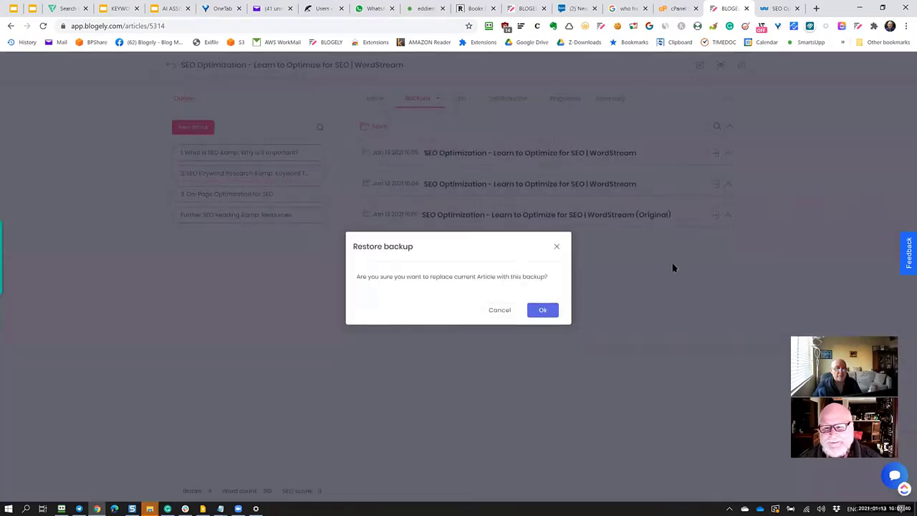
{"action": "left_click", "coordinate": [542, 309]}
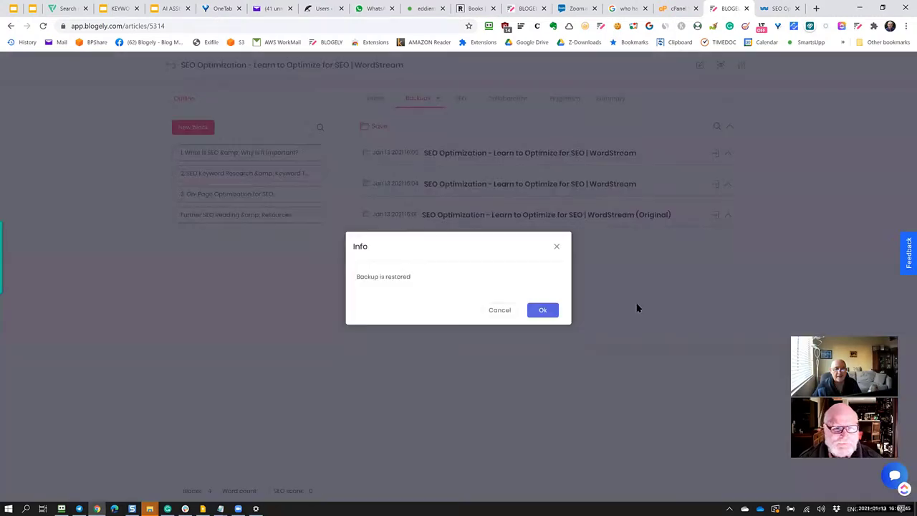
{"action": "left_click", "coordinate": [543, 309]}
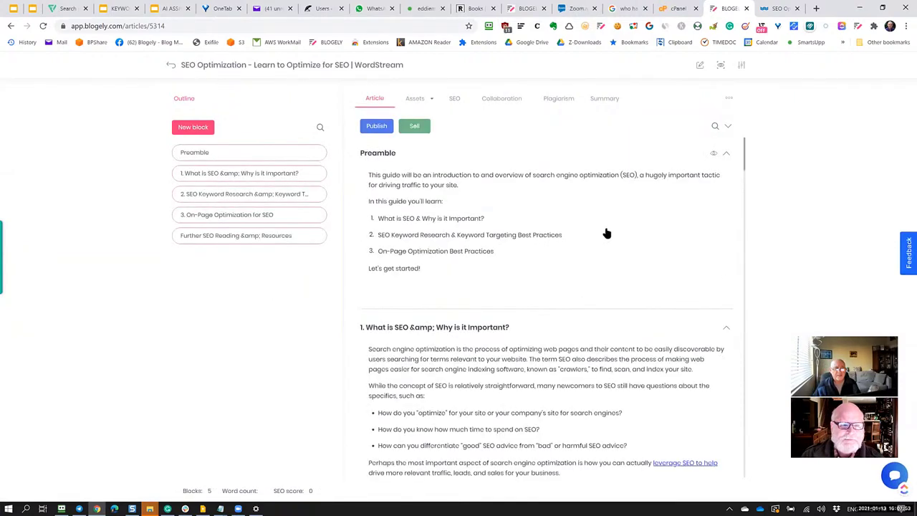
Step: Restore another backup from Assets > Backups, then return to the article content
{"action": "scroll", "coordinate": [606, 233], "scroll_direction": "down", "scroll_amount": 2}
{"action": "scroll", "coordinate": [606, 233], "scroll_direction": "down", "scroll_amount": 10}
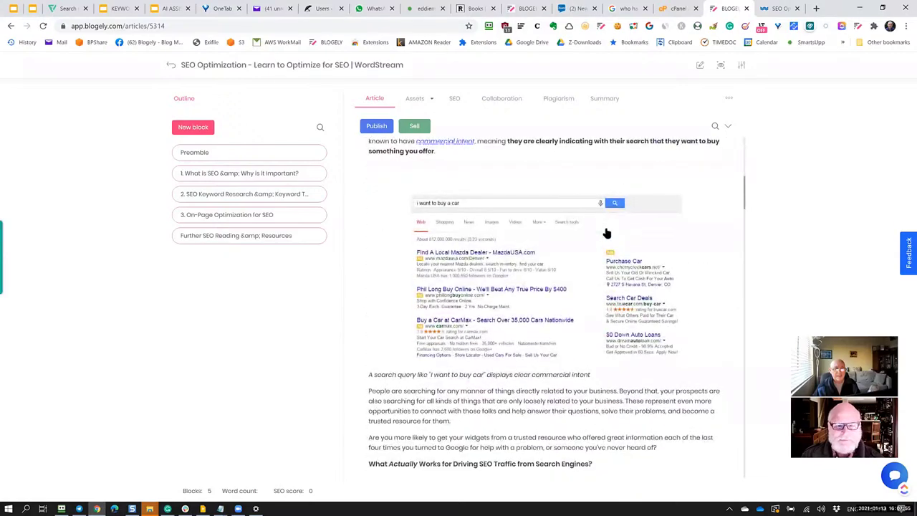
{"action": "scroll", "coordinate": [606, 234], "scroll_direction": "down", "scroll_amount": 15}
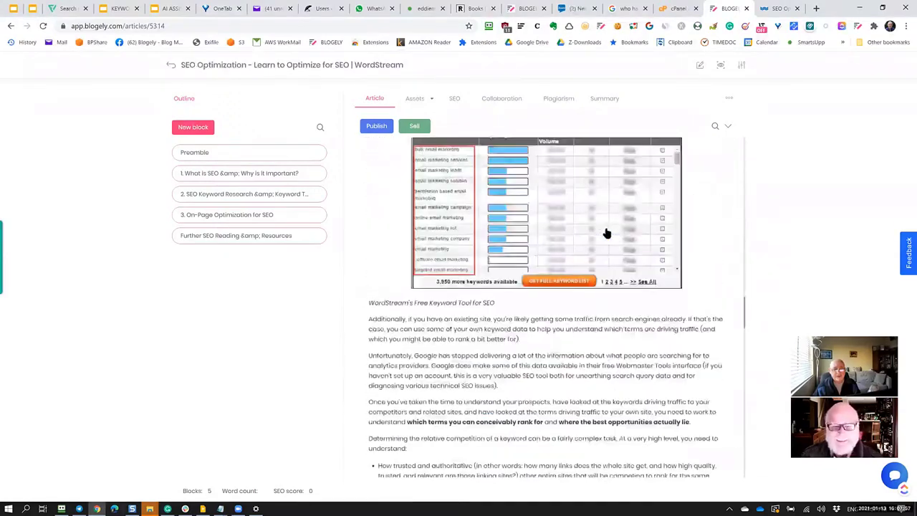
{"action": "scroll", "coordinate": [606, 231], "scroll_direction": "up", "scroll_amount": 15}
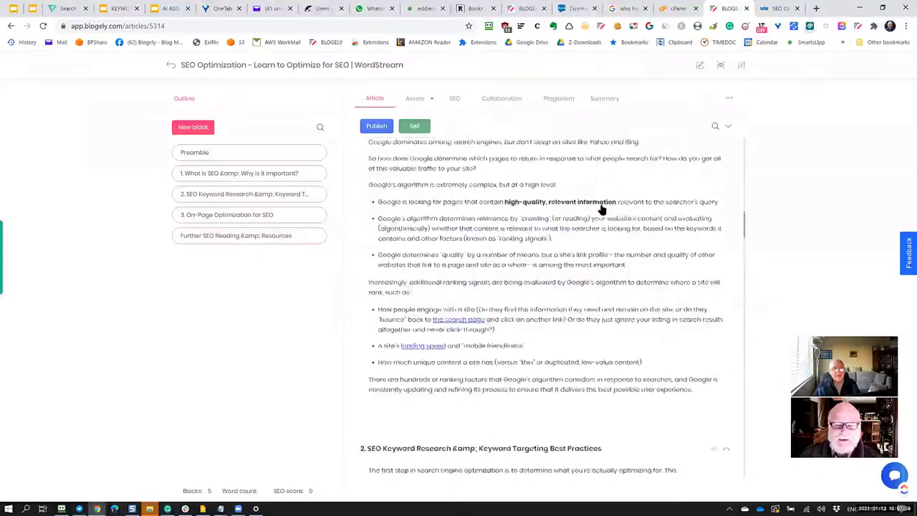
{"action": "scroll", "coordinate": [595, 204], "scroll_direction": "up", "scroll_amount": 10}
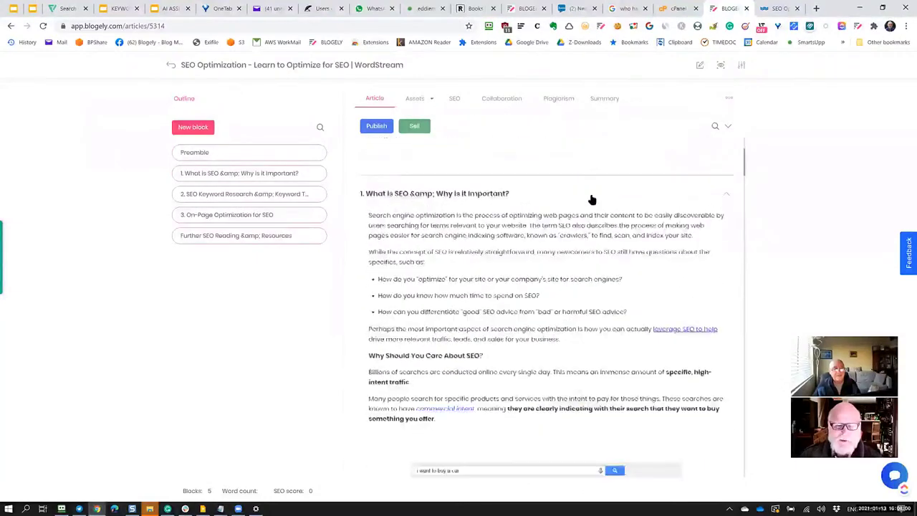
{"action": "left_click", "coordinate": [430, 101]}
{"action": "left_click", "coordinate": [437, 175]}
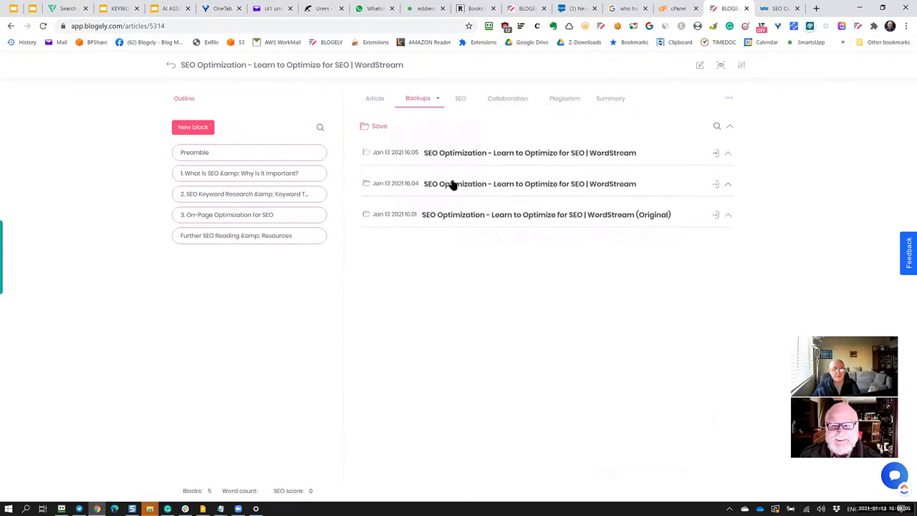
{"action": "left_click", "coordinate": [715, 185]}
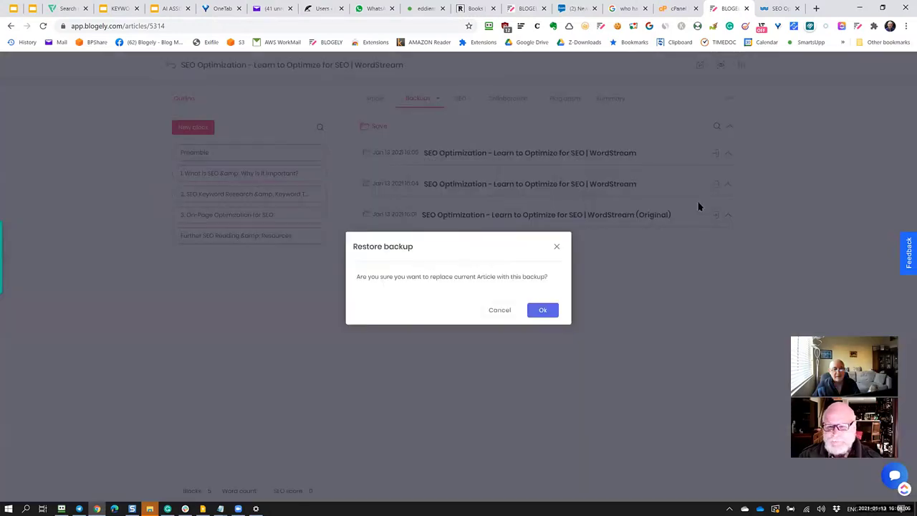
{"action": "left_click", "coordinate": [542, 309]}
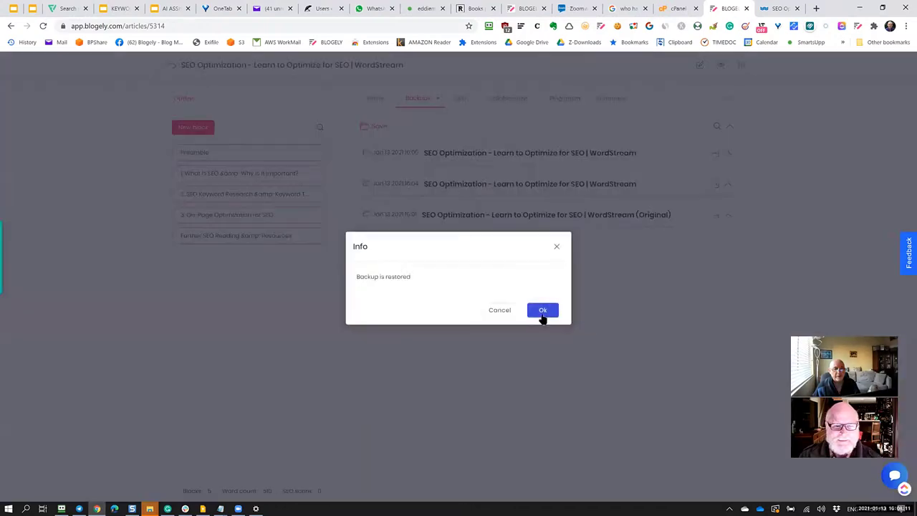
{"action": "left_click", "coordinate": [542, 309]}
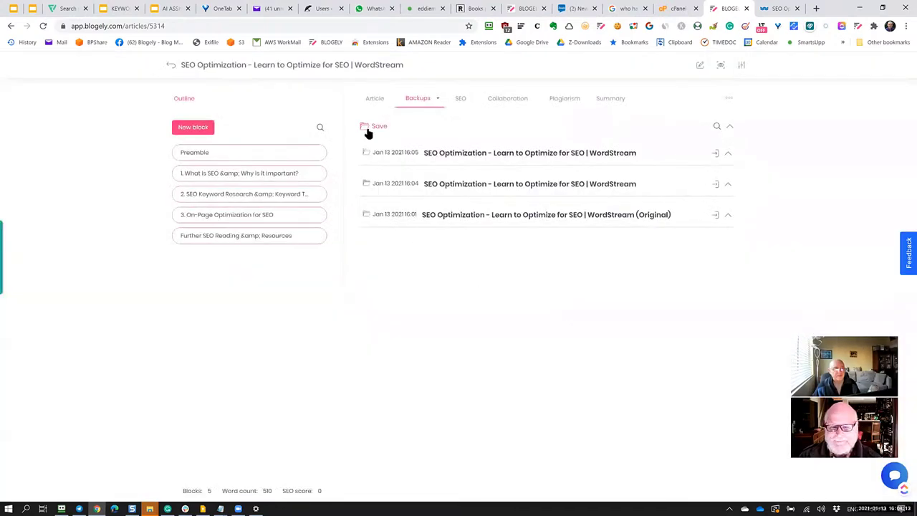
{"action": "left_click", "coordinate": [376, 99]}
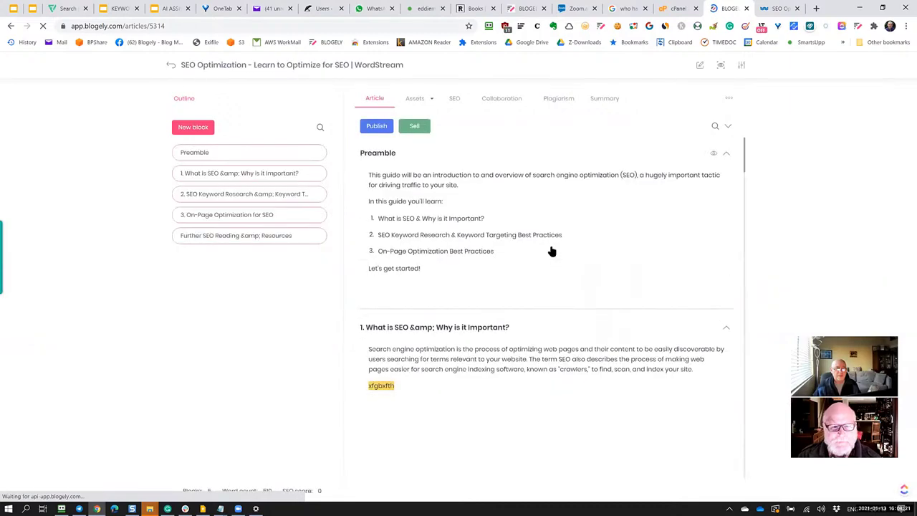
{"action": "scroll", "coordinate": [552, 251], "scroll_direction": "down", "scroll_amount": 4}
{"action": "scroll", "coordinate": [551, 251], "scroll_direction": "down", "scroll_amount": 3}
{"action": "scroll", "coordinate": [551, 251], "scroll_direction": "up", "scroll_amount": 5}
{"action": "scroll", "coordinate": [552, 251], "scroll_direction": "down", "scroll_amount": 2}
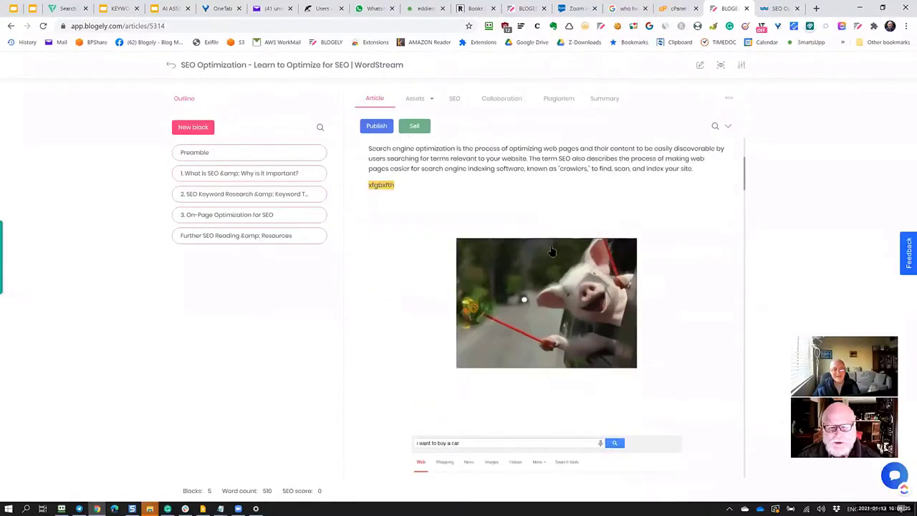
{"action": "scroll", "coordinate": [548, 247], "scroll_direction": "up", "scroll_amount": 3}
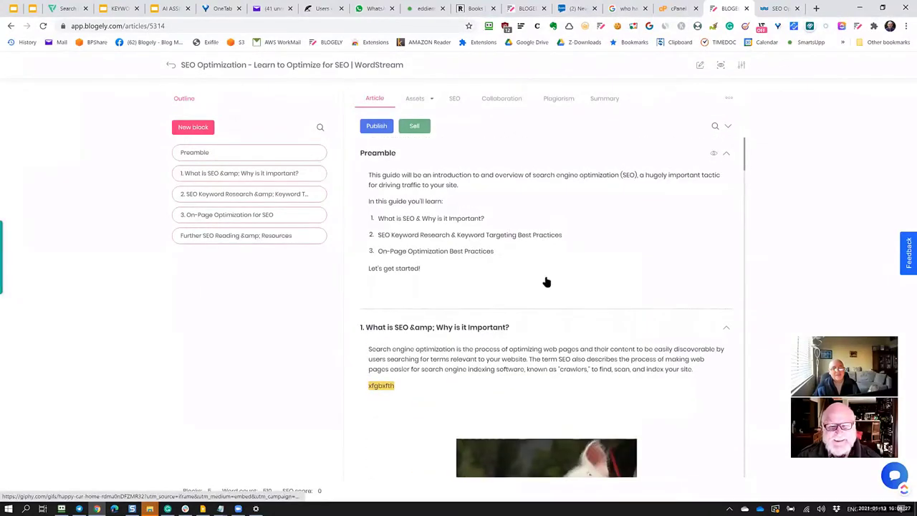
{"action": "left_click", "coordinate": [425, 102]}
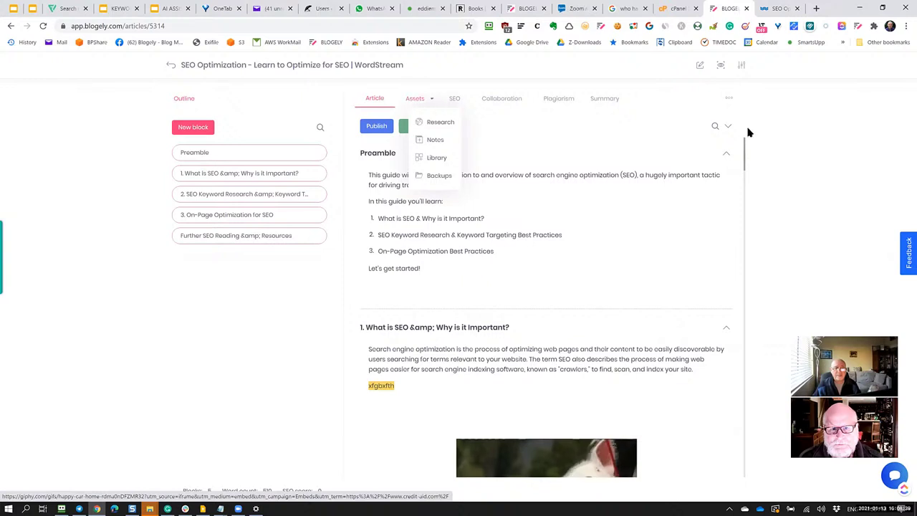
{"action": "left_click", "coordinate": [728, 100]}
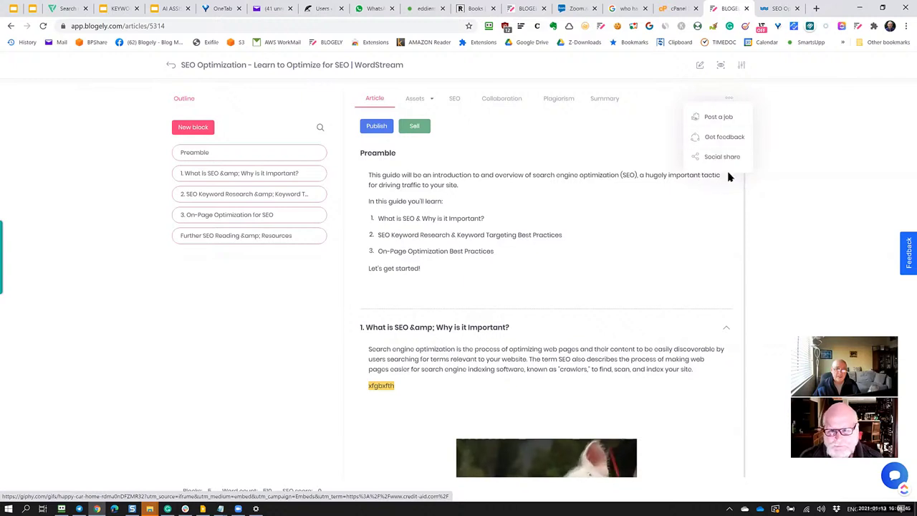
Step: Open the Preamble block in its own editor and show its empty Versions list
{"action": "left_click", "coordinate": [653, 225]}
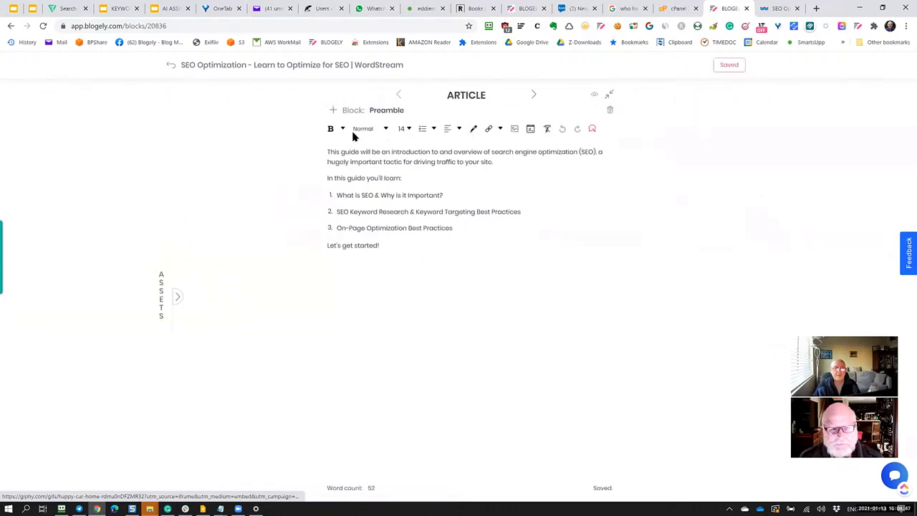
{"action": "left_click", "coordinate": [175, 67]}
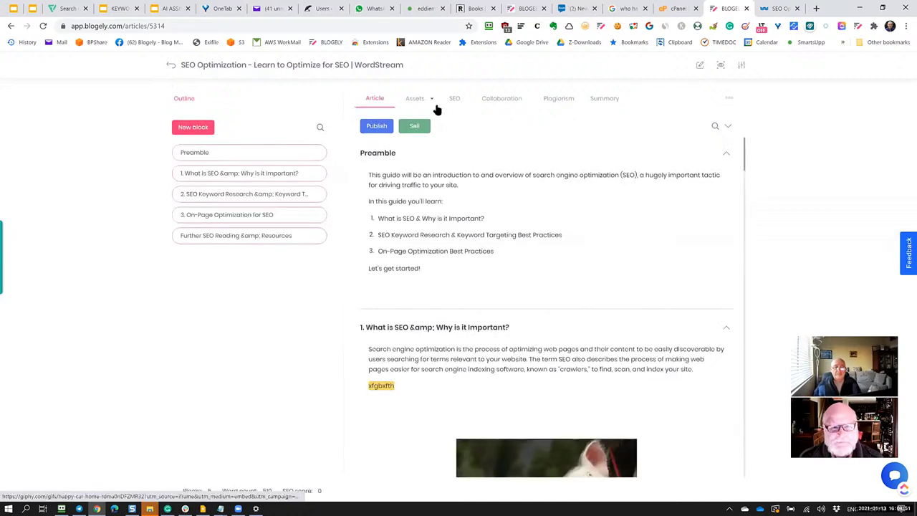
{"action": "left_click", "coordinate": [674, 233]}
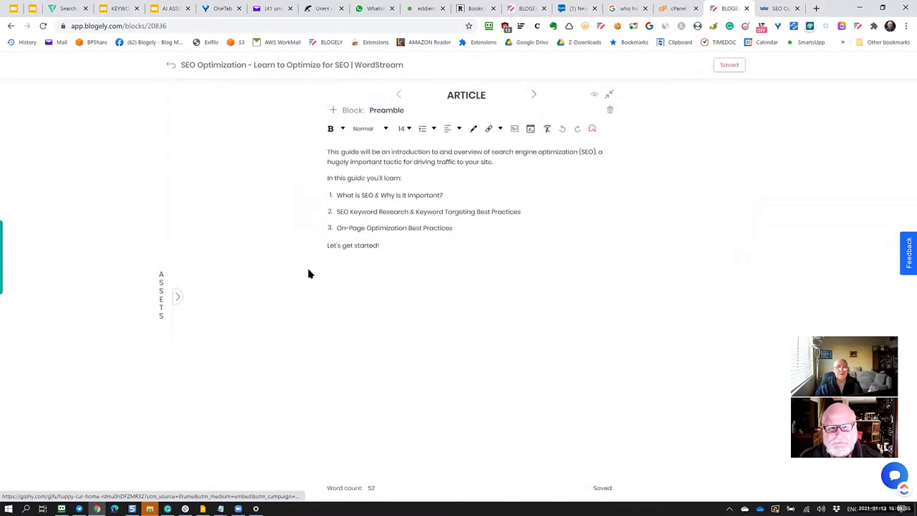
{"action": "left_click", "coordinate": [161, 300]}
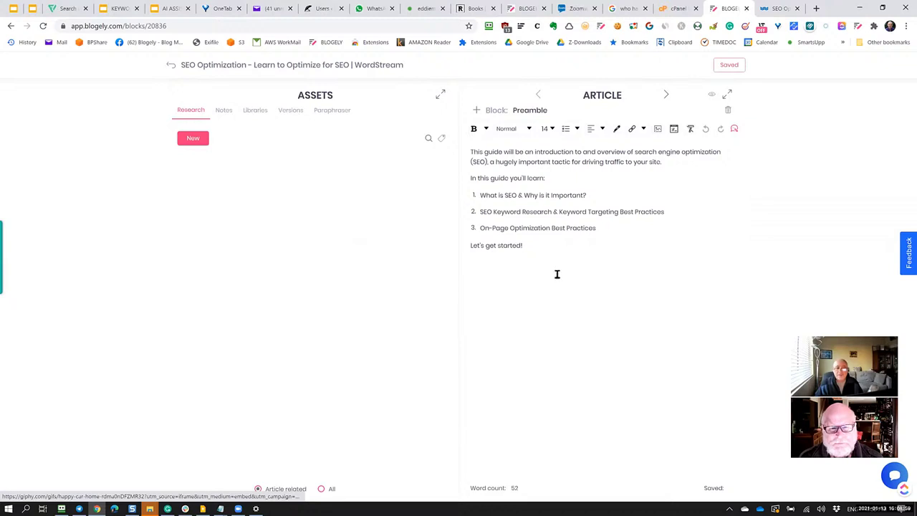
{"action": "left_click", "coordinate": [288, 111]}
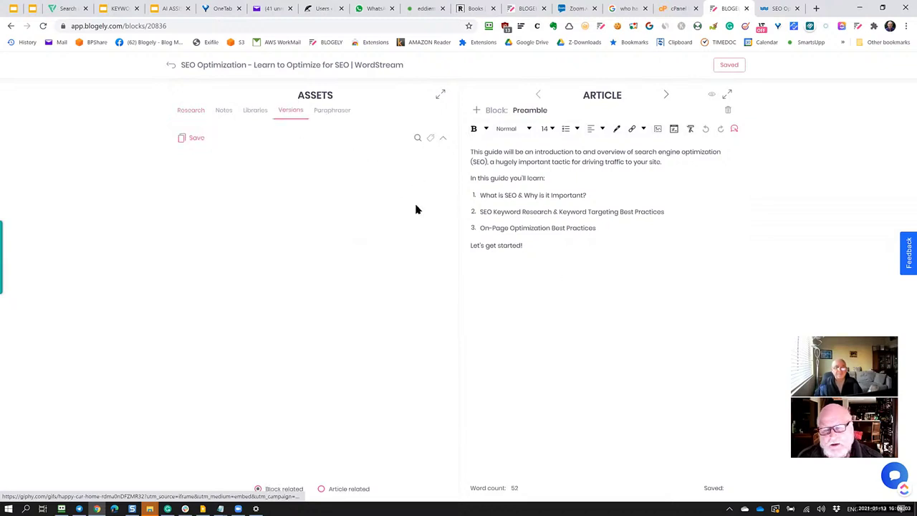
Step: Add 'Start modifying the content.' after 'Let's get started!' and highlight it yellow
{"action": "left_click", "coordinate": [596, 245]}
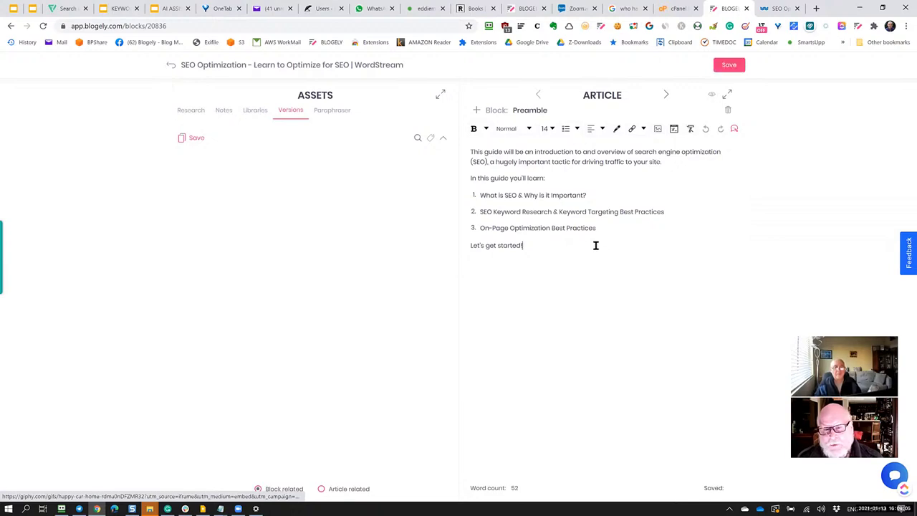
{"action": "key", "text": "Return"}
{"action": "key", "text": "Return"}
{"action": "type", "text": "Start modifying the"}
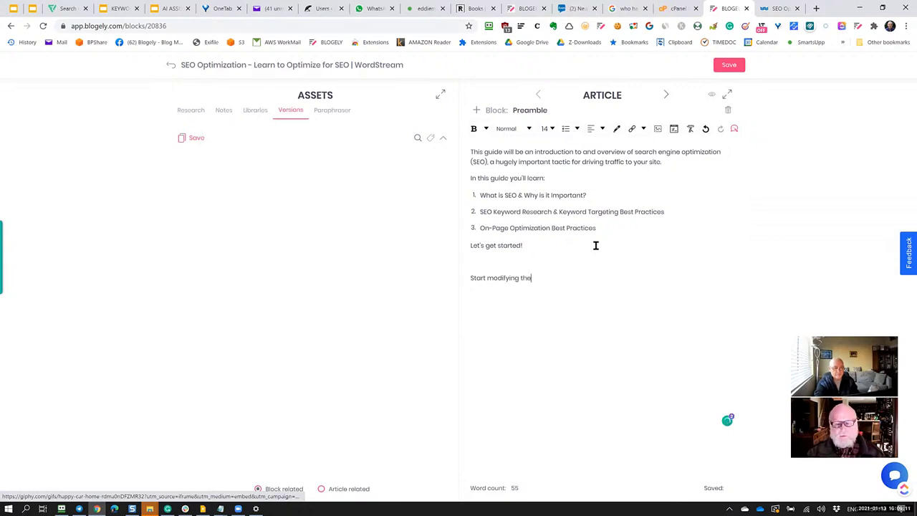
{"action": "type", "text": " content"}
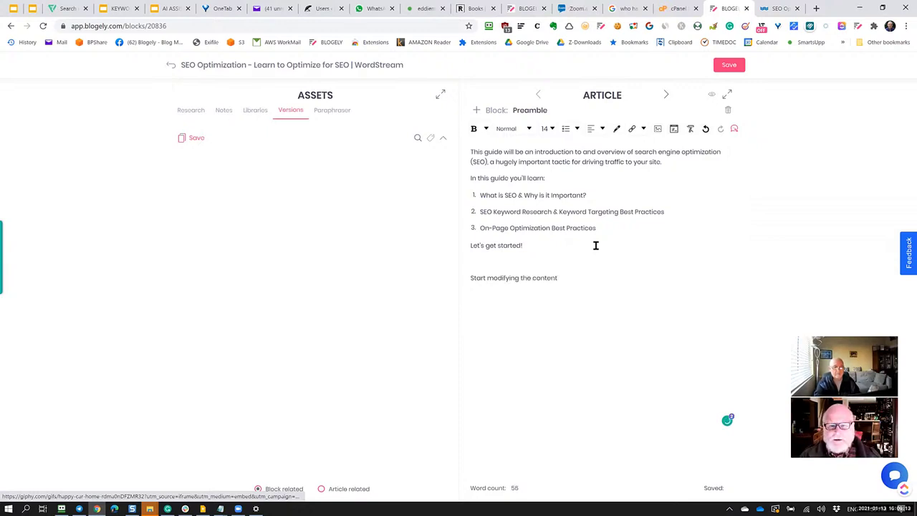
{"action": "type", "text": "."}
{"action": "left_click_drag", "start_coordinate": [575, 274], "coordinate": [471, 278]}
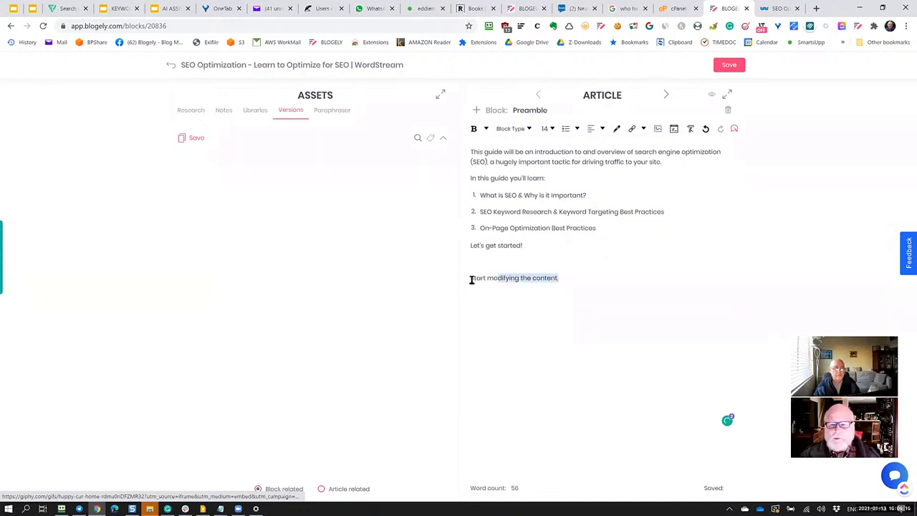
{"action": "left_click", "coordinate": [636, 132]}
{"action": "left_click", "coordinate": [618, 129]}
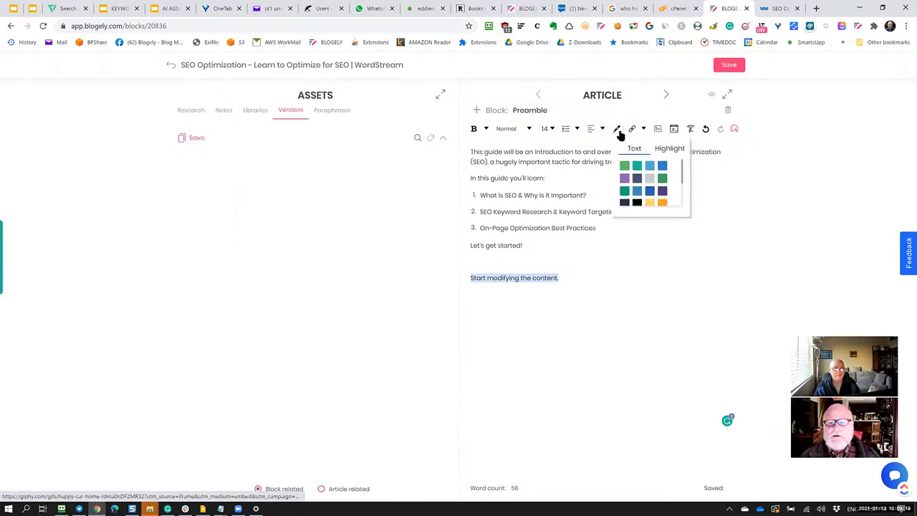
{"action": "left_click", "coordinate": [664, 149]}
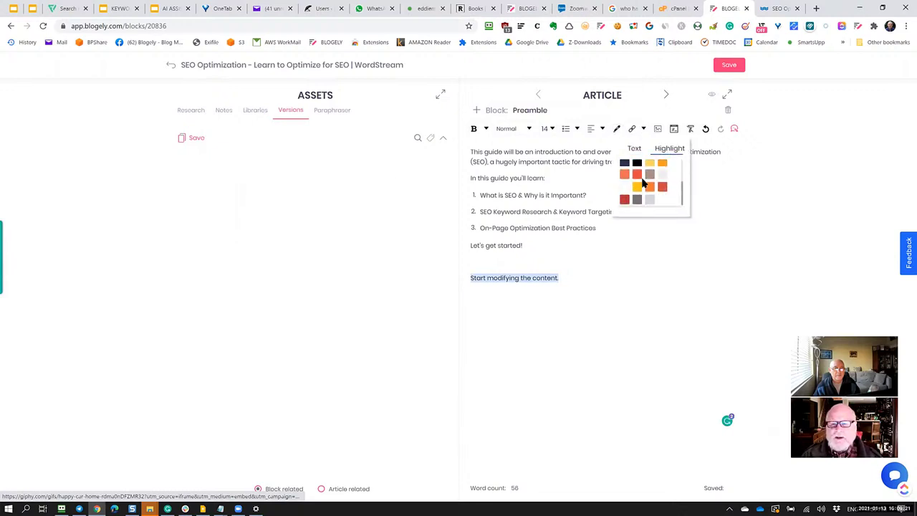
{"action": "left_click", "coordinate": [649, 185]}
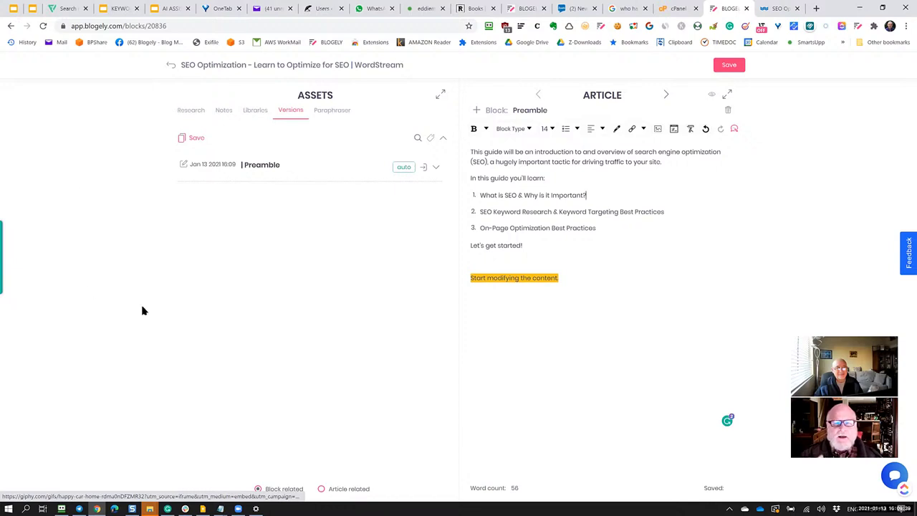
Step: Expand the auto-saved Preamble version to view its text, then place the caret below the highlight
{"action": "left_click", "coordinate": [435, 170]}
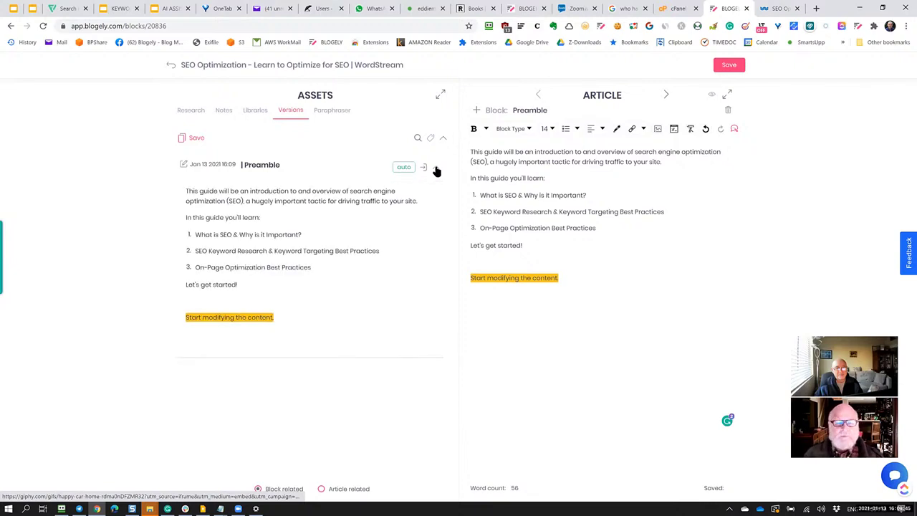
{"action": "left_click", "coordinate": [436, 169]}
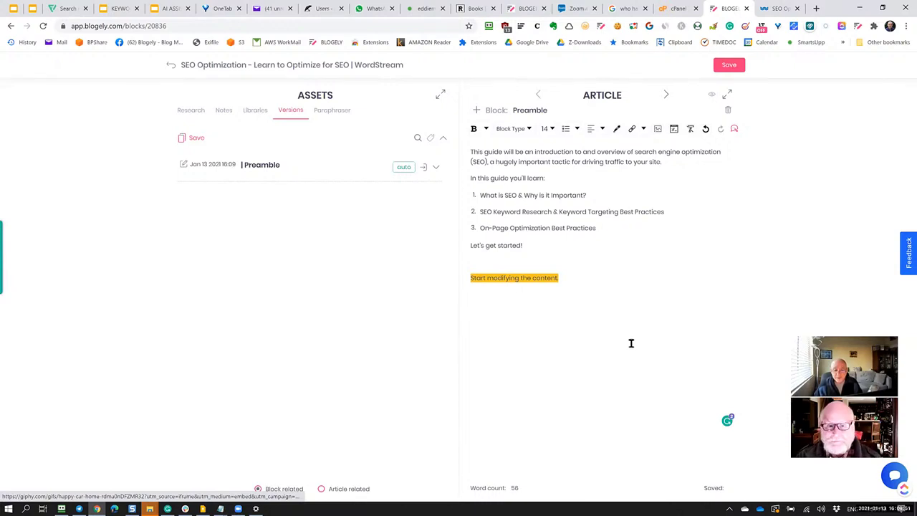
{"action": "left_click", "coordinate": [436, 168]}
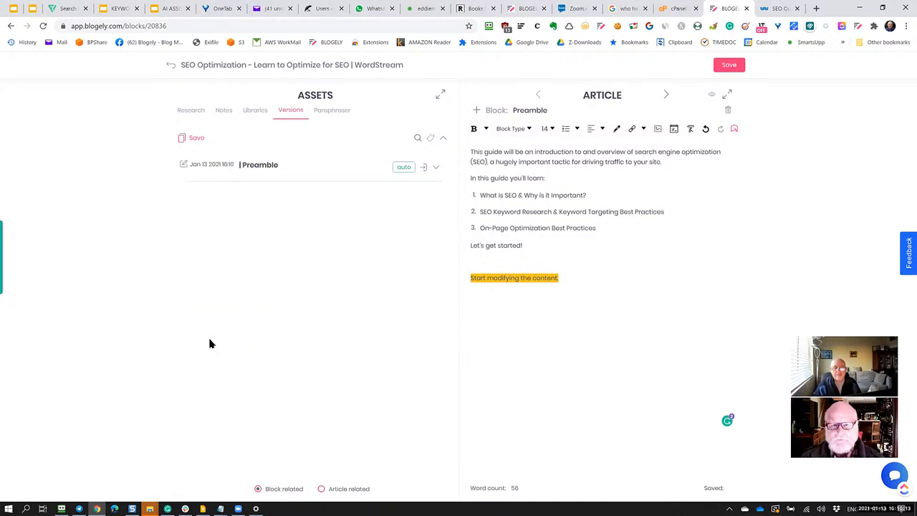
{"action": "left_click", "coordinate": [436, 167]}
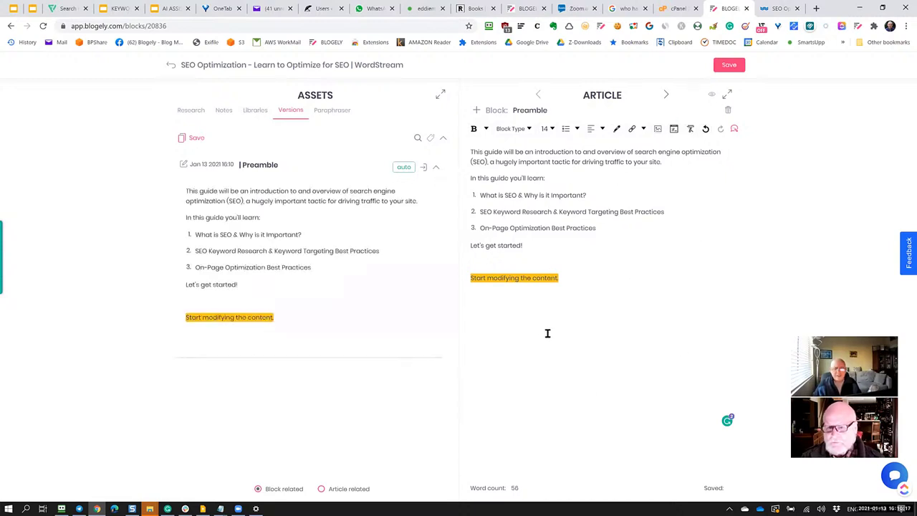
{"action": "left_click", "coordinate": [598, 286]}
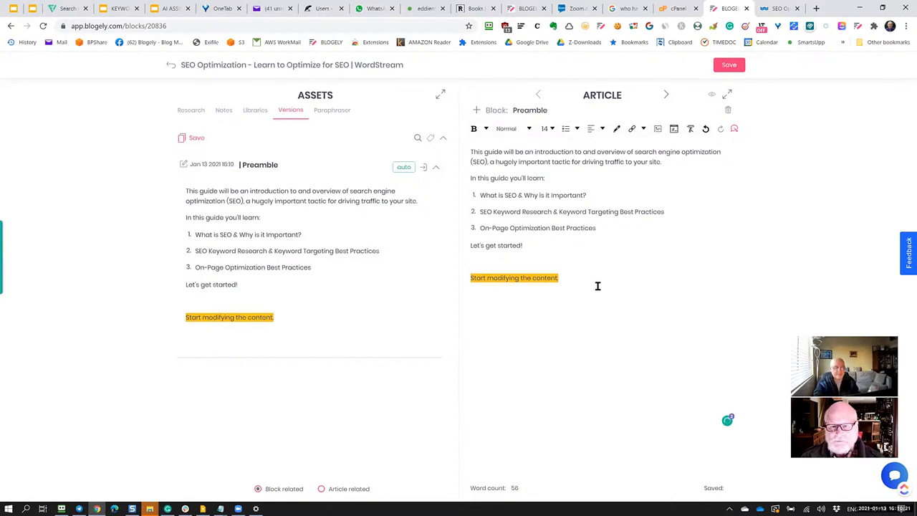
Step: Type the new line 'Added here' below 'Start modifying the content.'
{"action": "type", "text": "Added"}
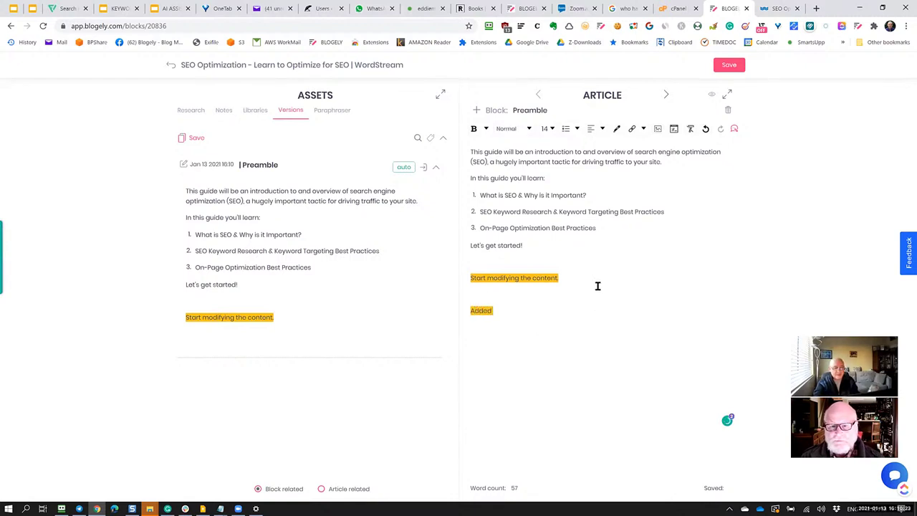
{"action": "type", "text": "here in"}
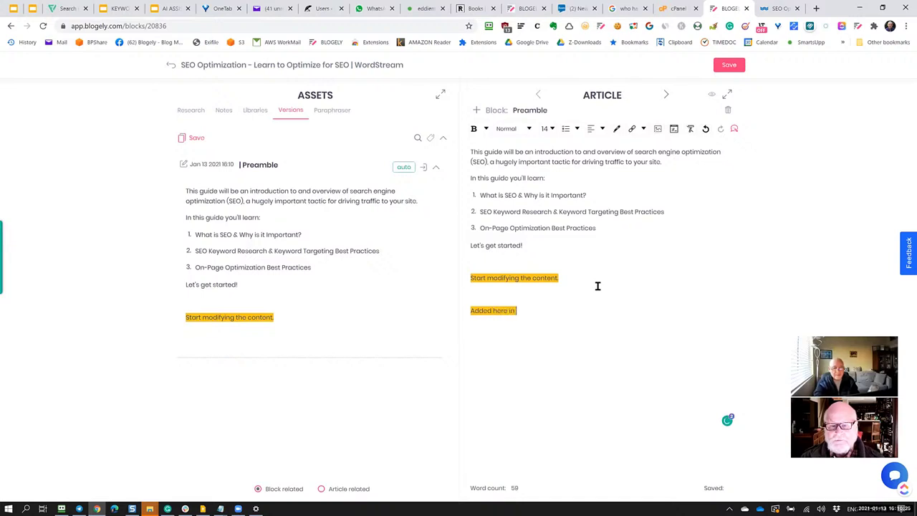
{"action": "key", "text": "BackSpace"}
{"action": "key", "text": "BackSpace"}
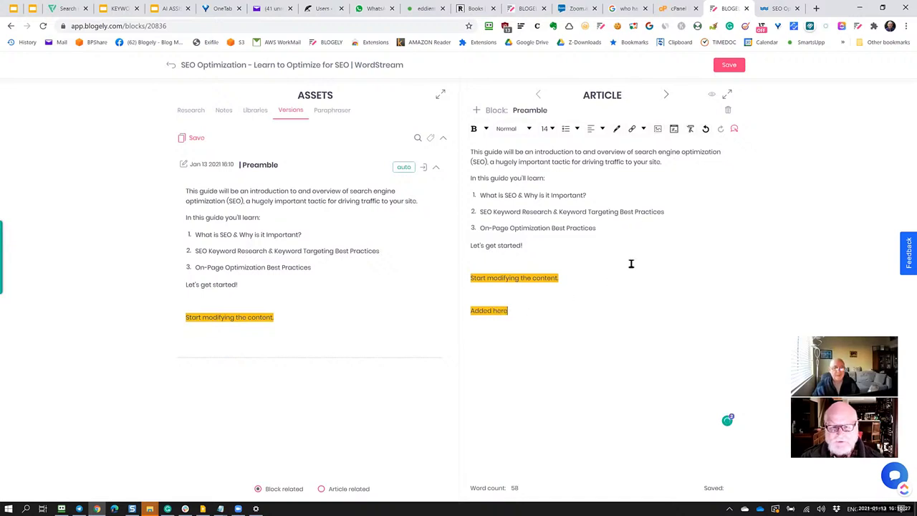
Step: Expand the saved Preamble version in Versions to compare it with the draft
{"action": "left_click", "coordinate": [614, 202]}
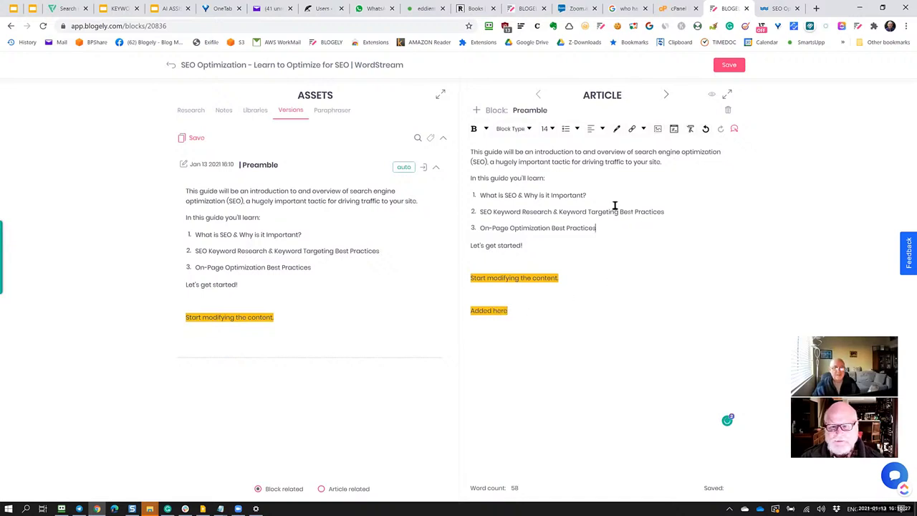
{"action": "left_click", "coordinate": [259, 111]}
{"action": "left_click", "coordinate": [292, 111]}
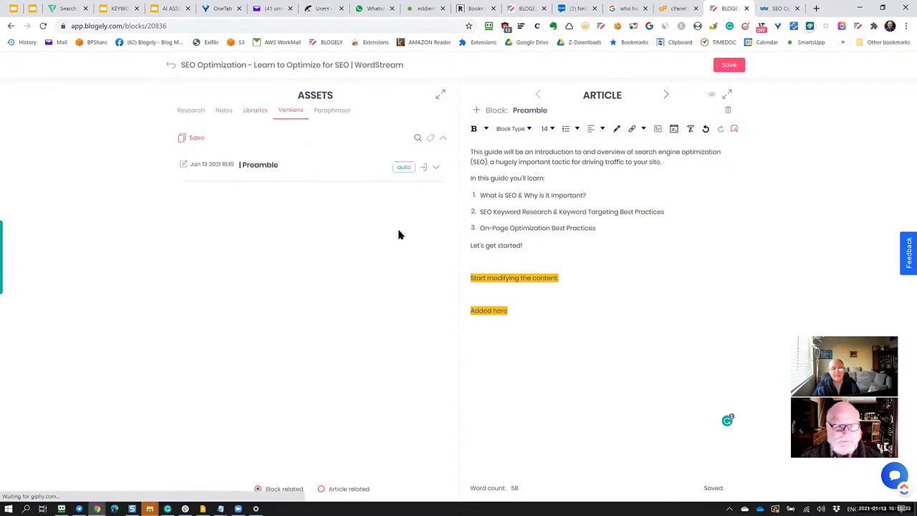
{"action": "left_click", "coordinate": [435, 168]}
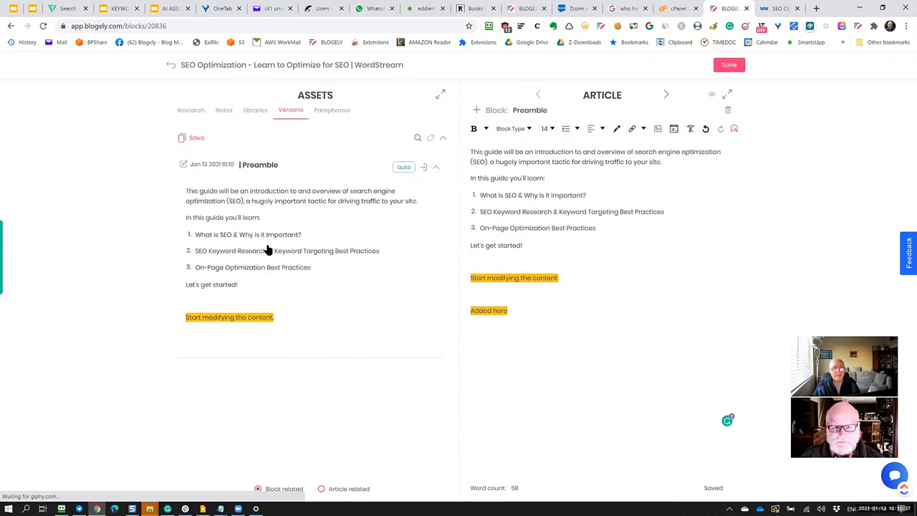
{"action": "left_click", "coordinate": [254, 111]}
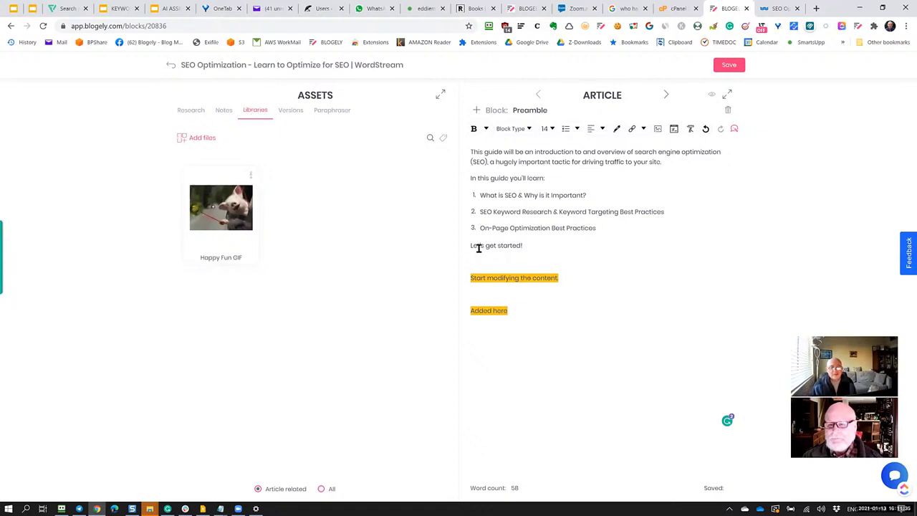
{"action": "left_click", "coordinate": [291, 111]}
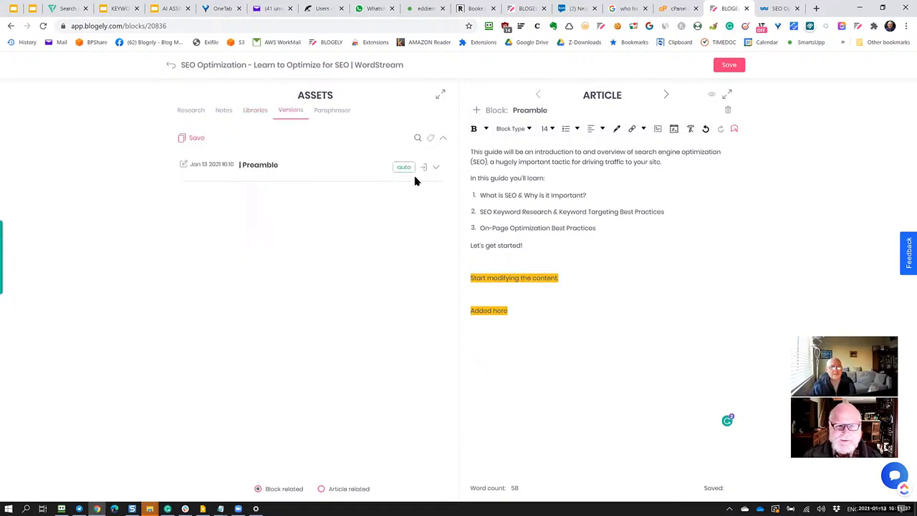
{"action": "left_click", "coordinate": [437, 167]}
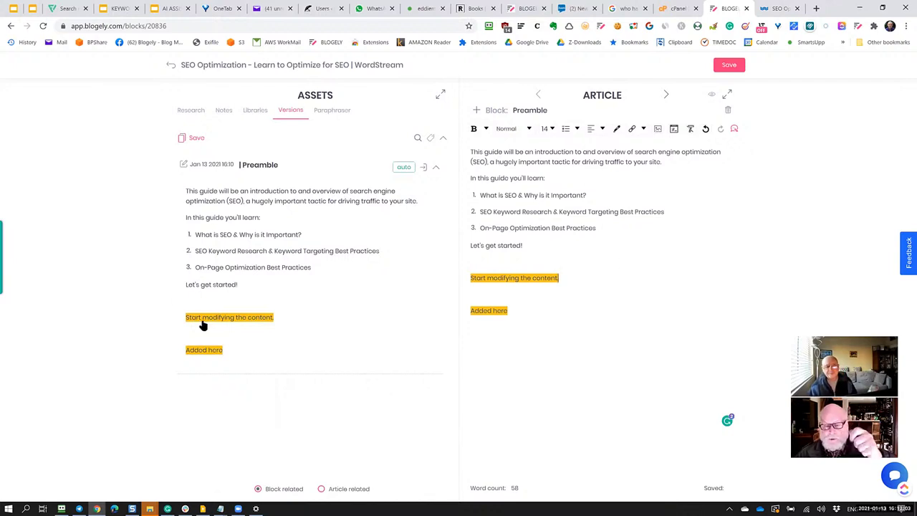
Step: Save five new versions of the Preamble
{"action": "left_click", "coordinate": [529, 230]}
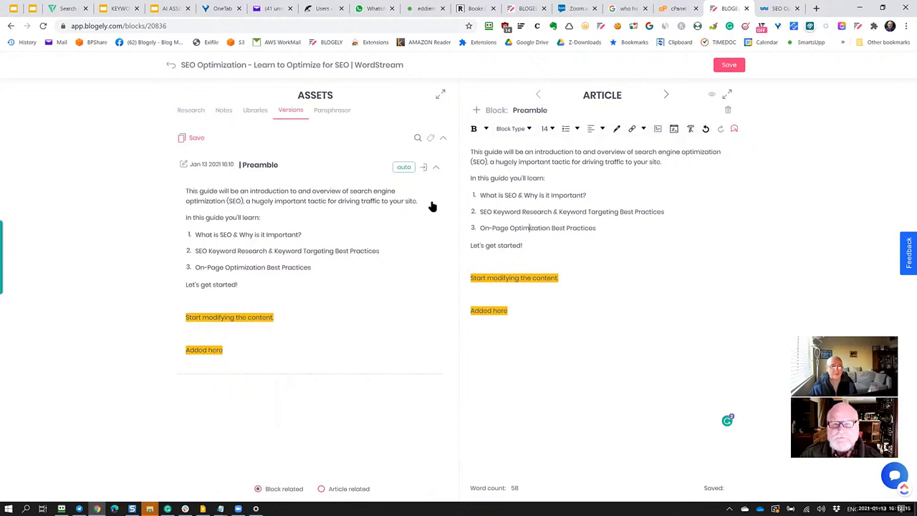
{"action": "left_click", "coordinate": [436, 167]}
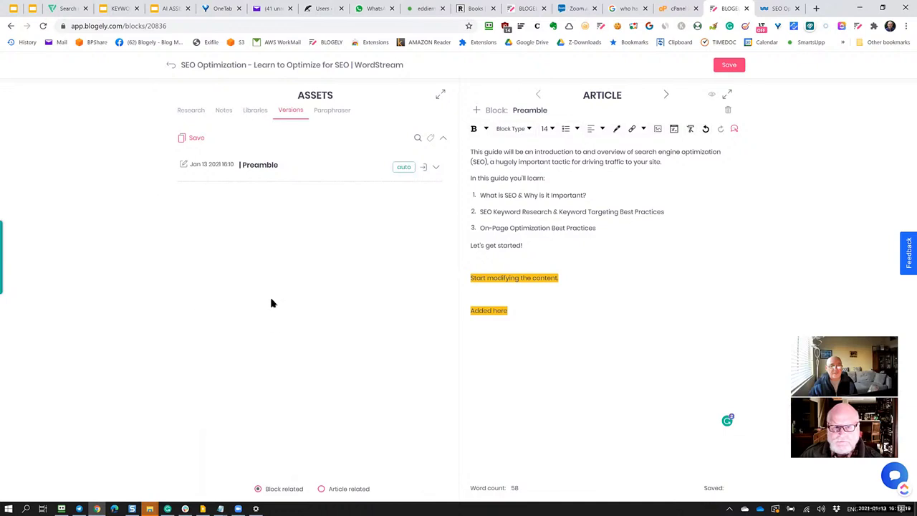
{"action": "left_click", "coordinate": [192, 141]}
{"action": "left_click", "coordinate": [192, 140]}
{"action": "left_click", "coordinate": [192, 140]}
{"action": "left_click", "coordinate": [192, 140]}
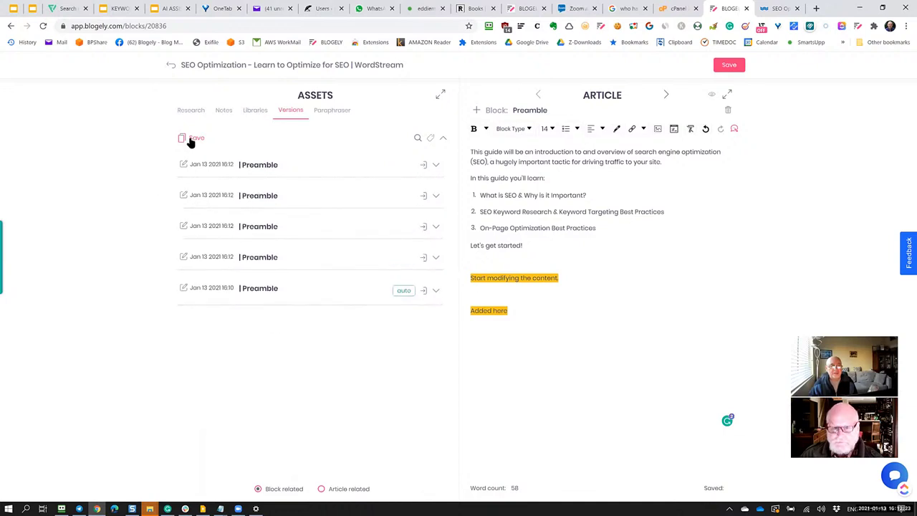
{"action": "left_click", "coordinate": [192, 141]}
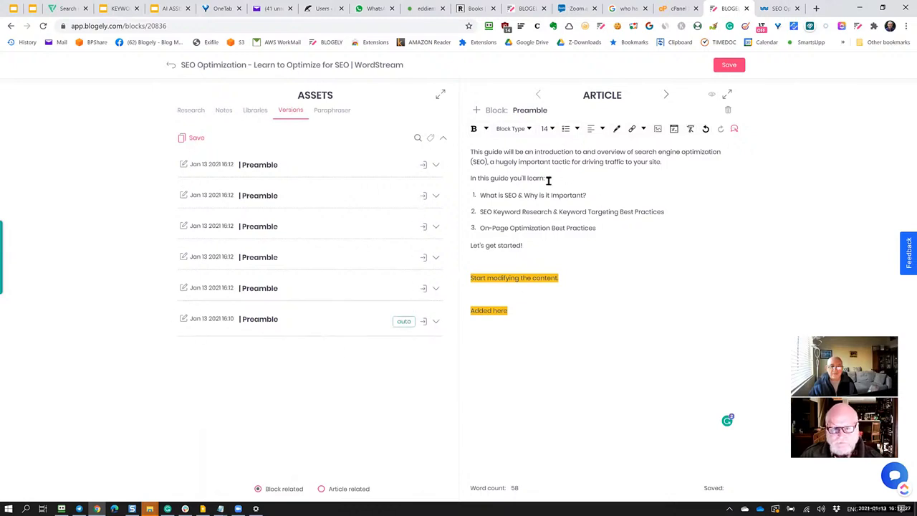
Step: Delete list item 2 through 'Added here' and save the trimmed Preamble as a version
{"action": "left_click_drag", "start_coordinate": [528, 306], "coordinate": [467, 211]}
{"action": "key", "text": "BackSpace"}
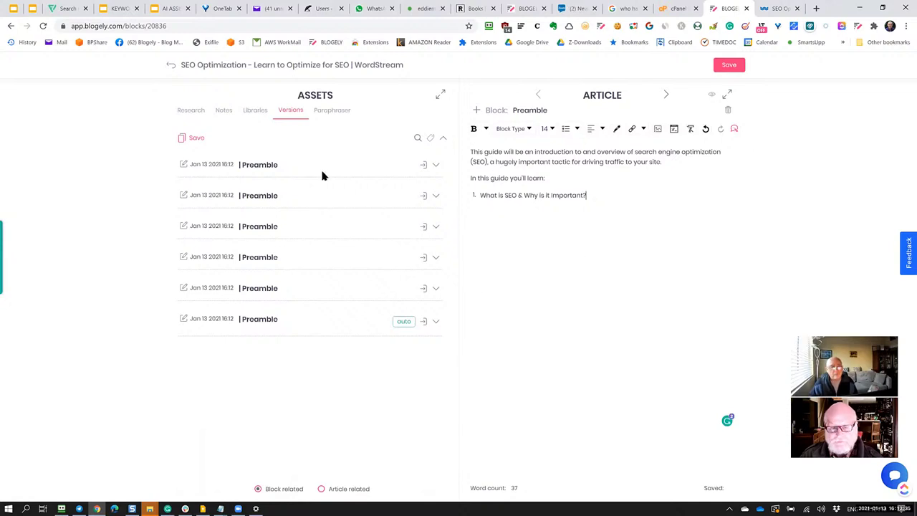
{"action": "left_click", "coordinate": [181, 139]}
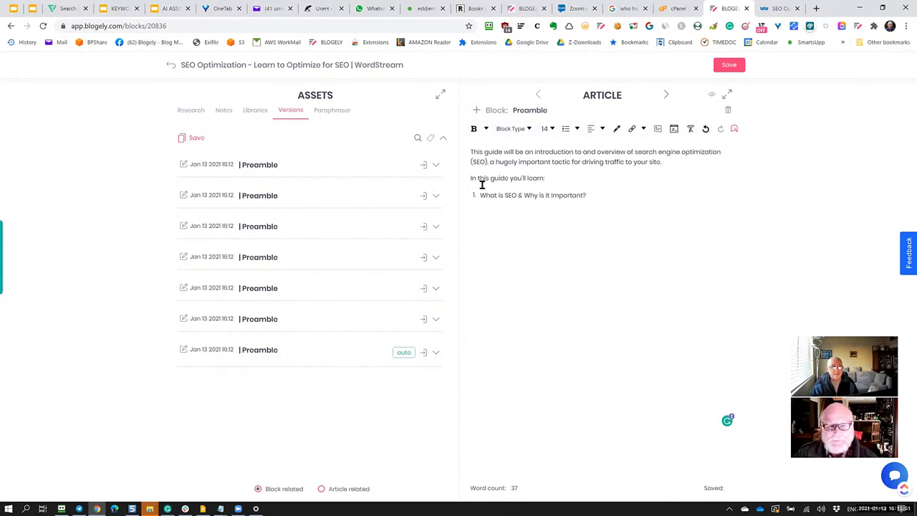
Step: Highlight the learn line and first list item in salmon and save a new version
{"action": "left_click", "coordinate": [435, 167]}
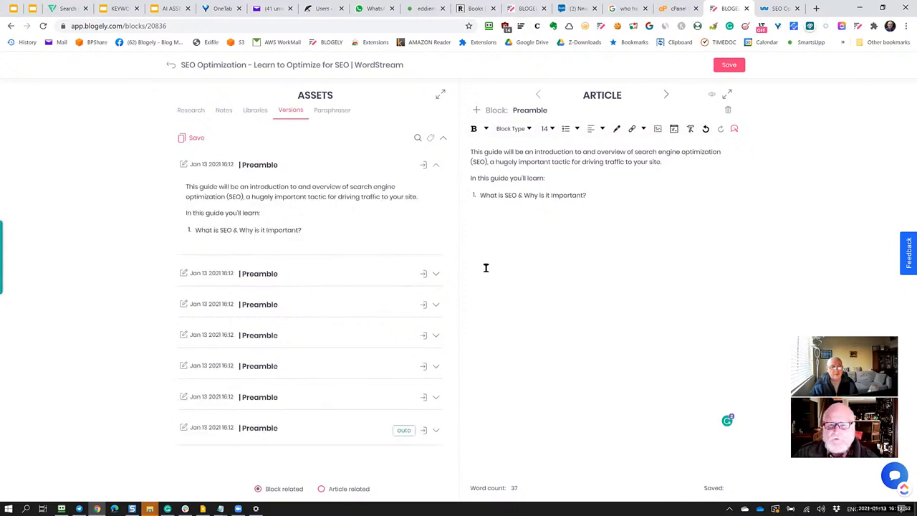
{"action": "left_click", "coordinate": [435, 277]}
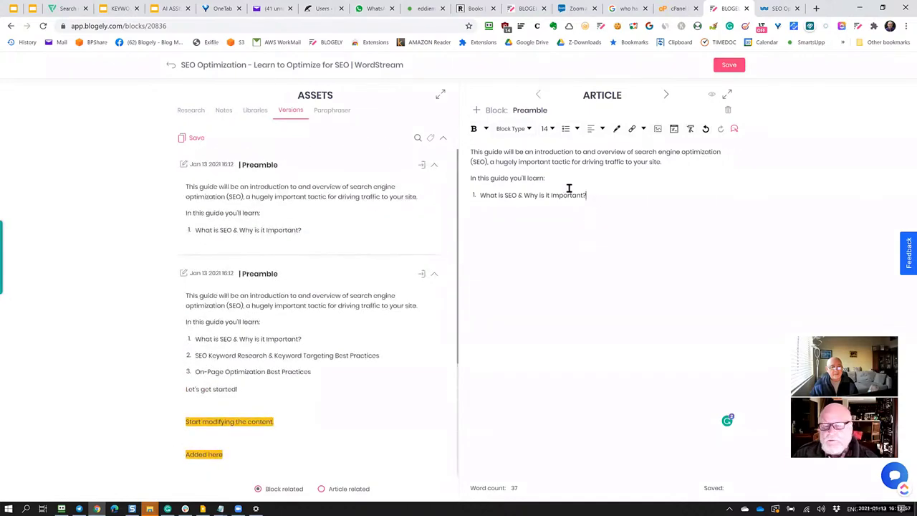
{"action": "left_click_drag", "start_coordinate": [588, 196], "coordinate": [454, 175]}
{"action": "left_click", "coordinate": [617, 129]}
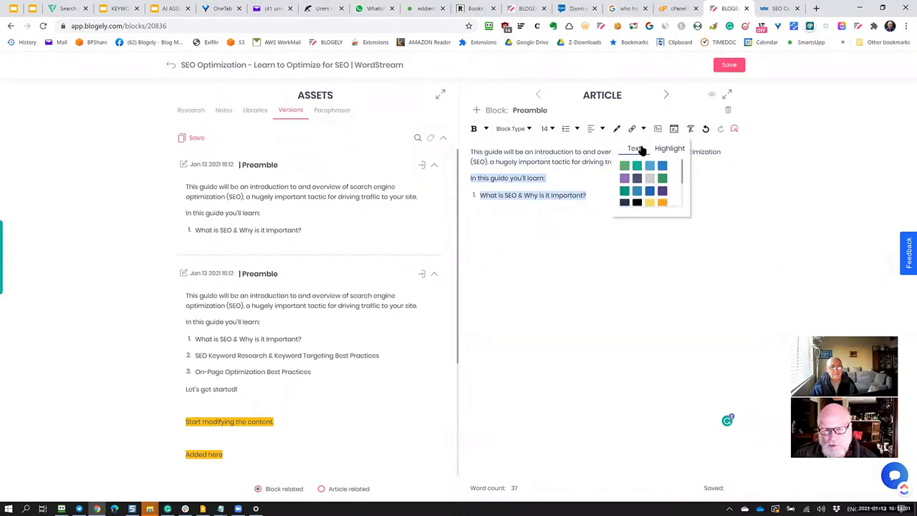
{"action": "left_click", "coordinate": [658, 149]}
{"action": "scroll", "coordinate": [660, 176], "scroll_direction": "down", "scroll_amount": 3}
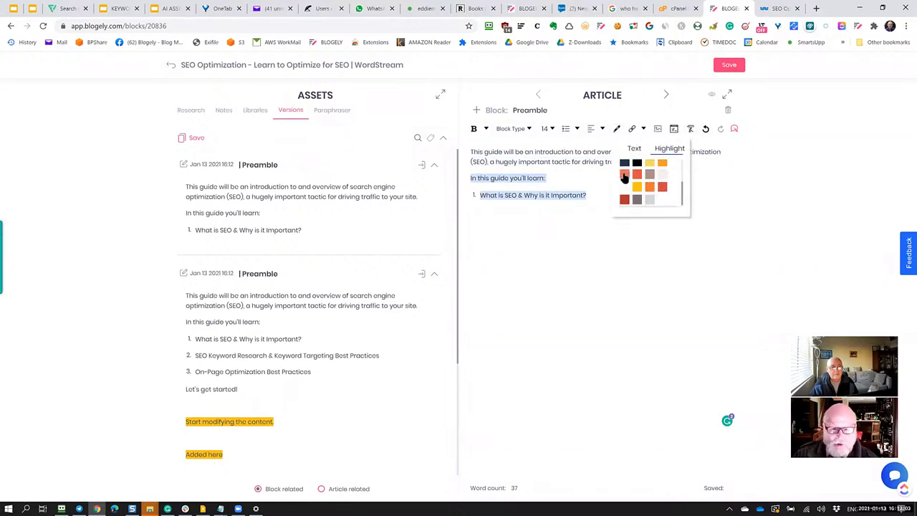
{"action": "left_click", "coordinate": [623, 176]}
{"action": "left_click", "coordinate": [571, 161]}
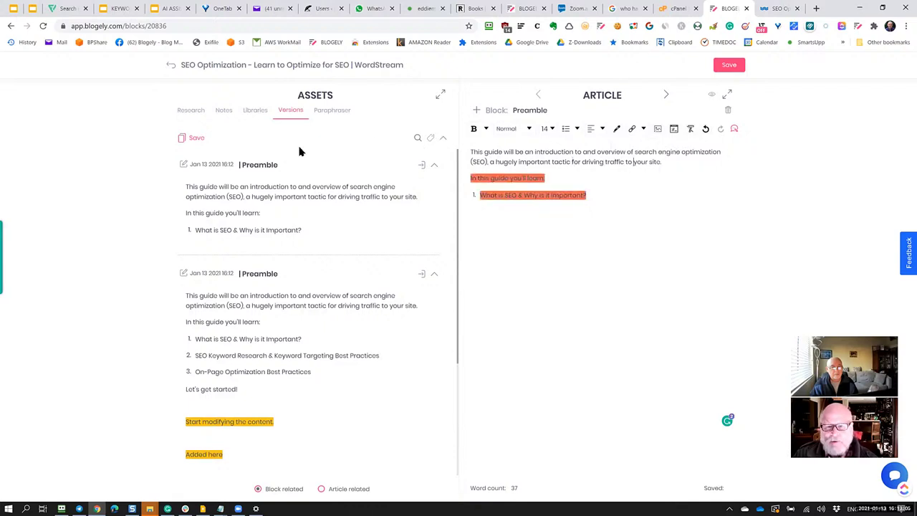
{"action": "left_click", "coordinate": [192, 140]}
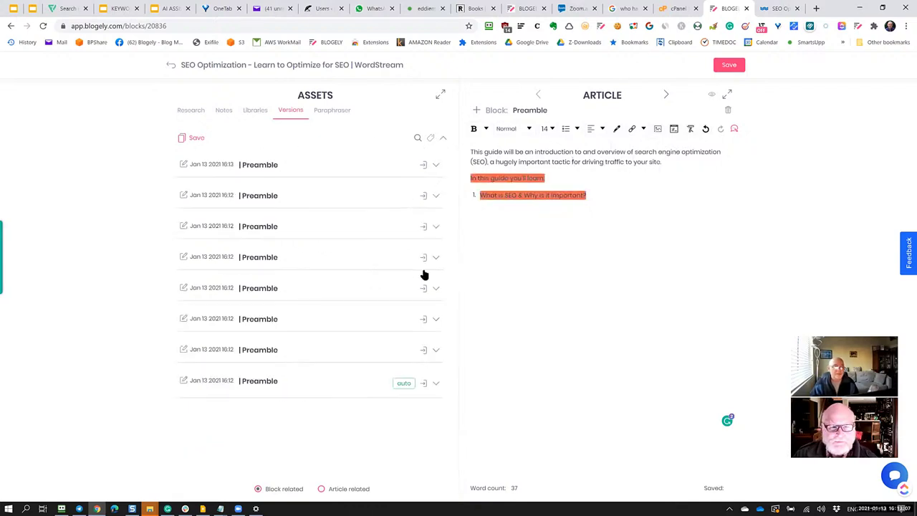
Step: Preview the 16:13, second and third saved versions one after another
{"action": "left_click", "coordinate": [433, 168]}
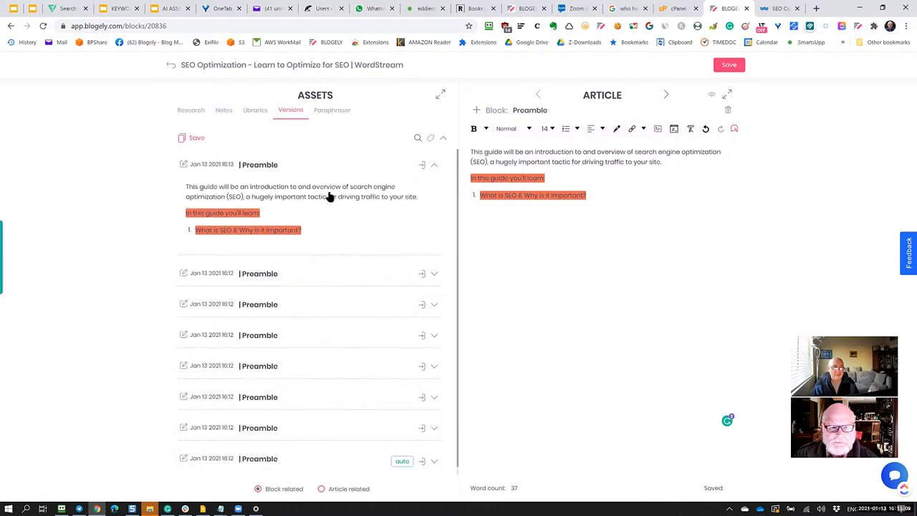
{"action": "left_click", "coordinate": [434, 166]}
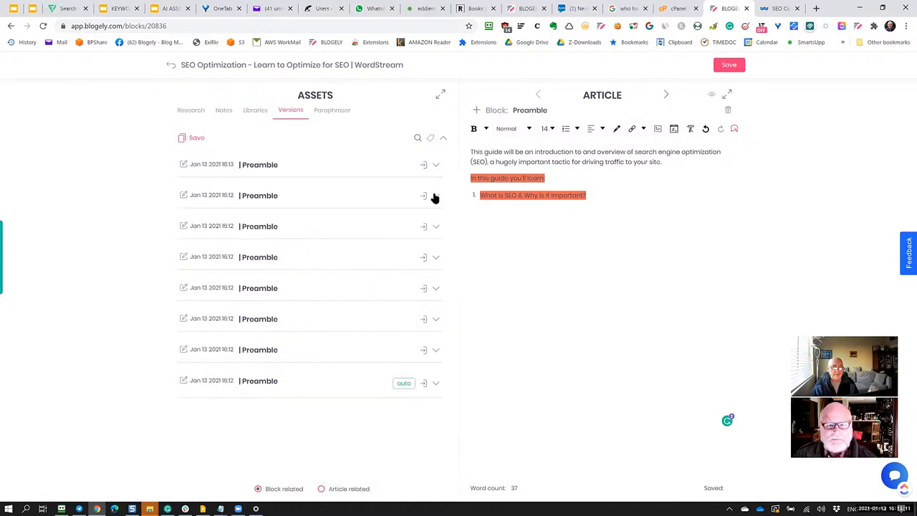
{"action": "left_click", "coordinate": [433, 195]}
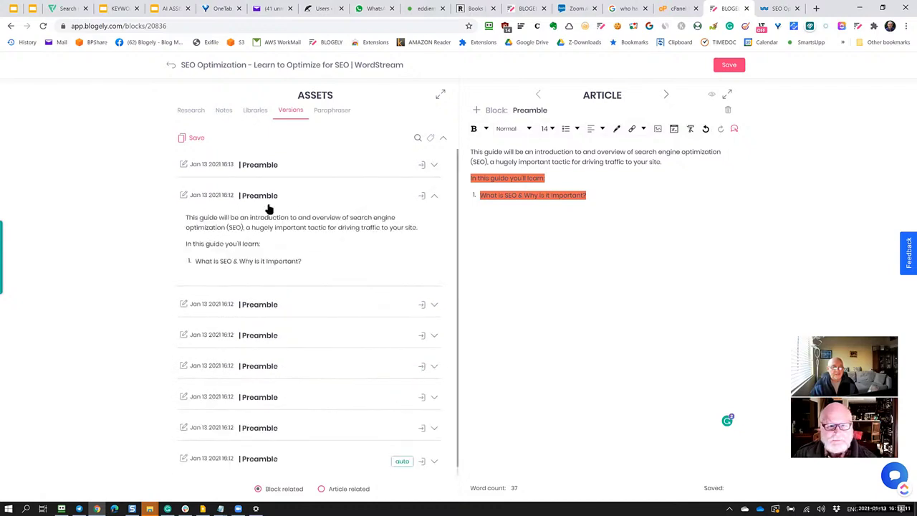
{"action": "left_click", "coordinate": [435, 195]}
{"action": "left_click", "coordinate": [435, 227]}
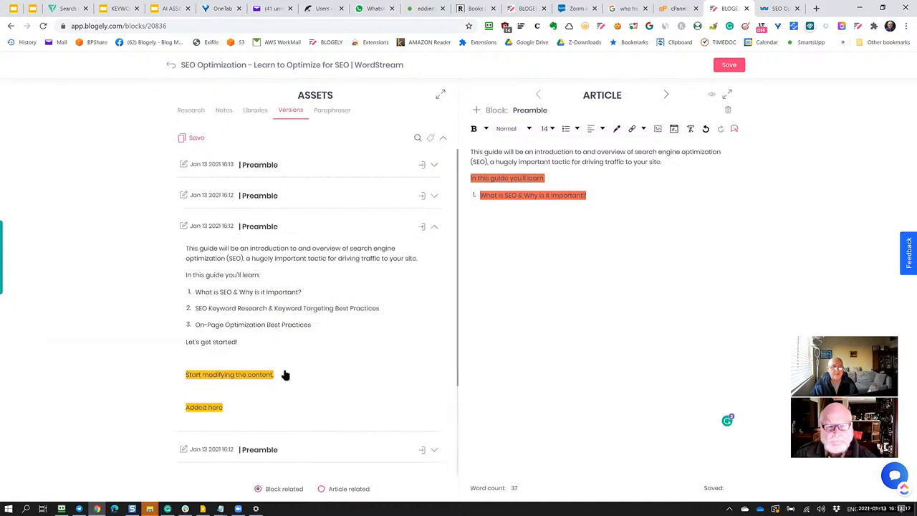
{"action": "left_click", "coordinate": [434, 227]}
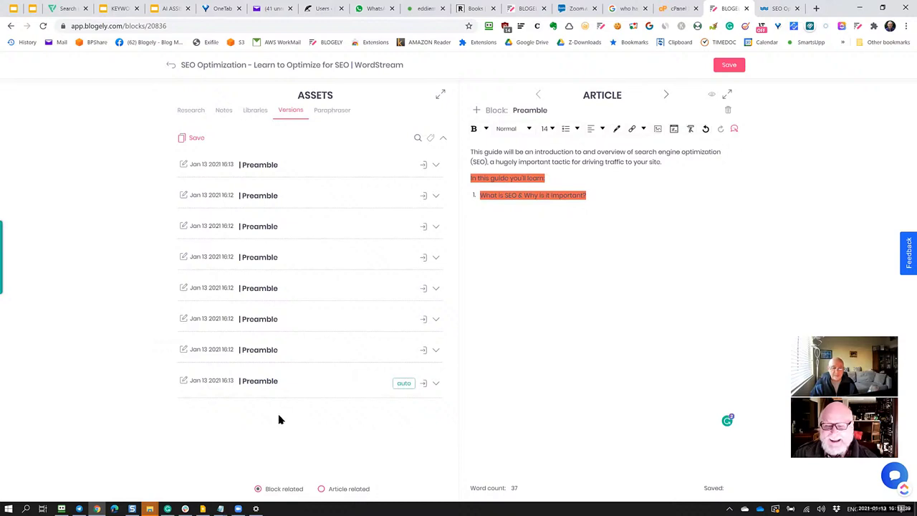
Step: Review the auto-saved and earlier versions, then open the second saved version for editing
{"action": "left_click", "coordinate": [435, 384]}
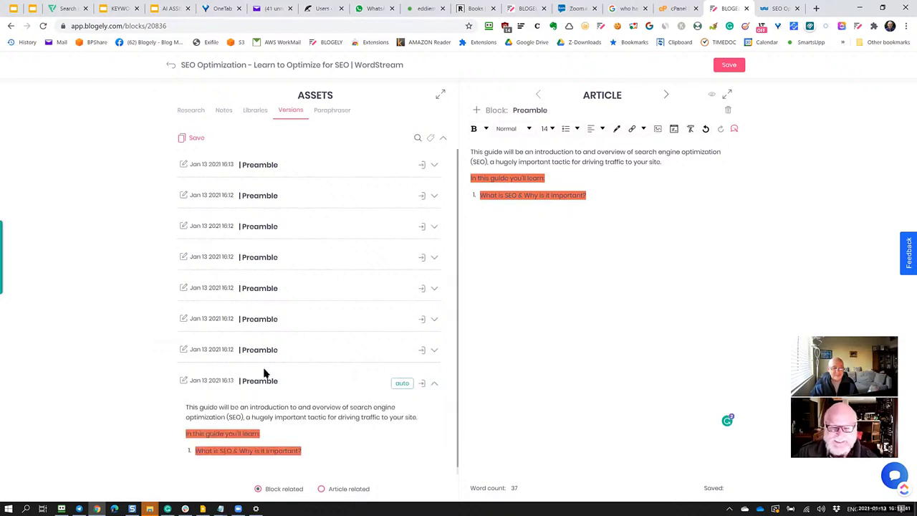
{"action": "scroll", "coordinate": [307, 403], "scroll_direction": "down", "scroll_amount": 1}
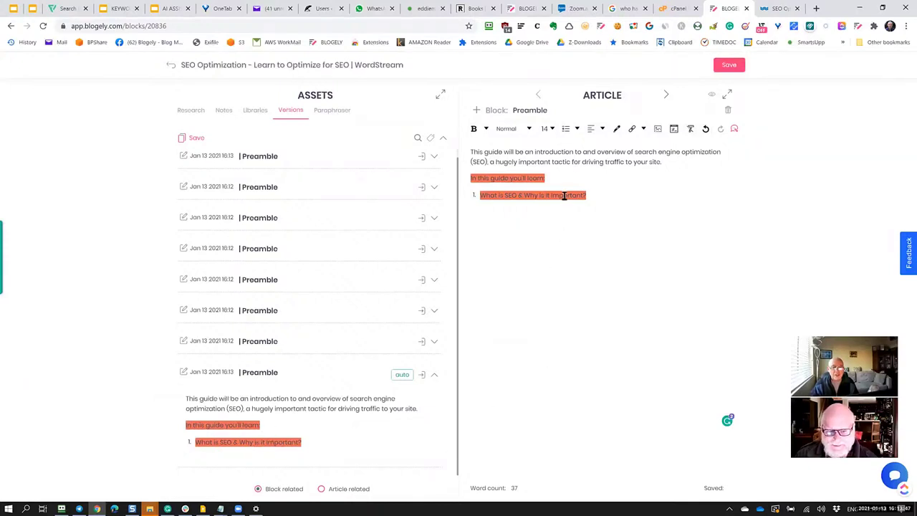
{"action": "left_click", "coordinate": [433, 188]}
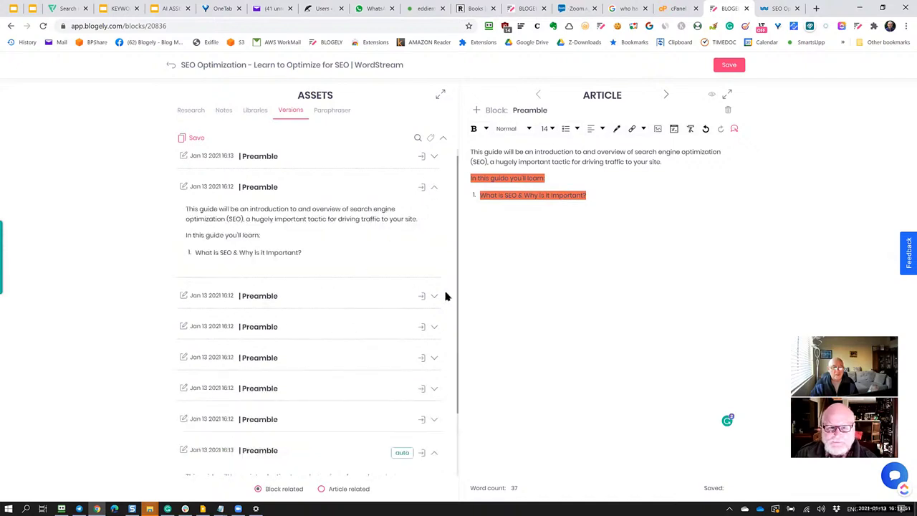
{"action": "left_click", "coordinate": [320, 296]}
{"action": "scroll", "coordinate": [296, 398], "scroll_direction": "down", "scroll_amount": 1}
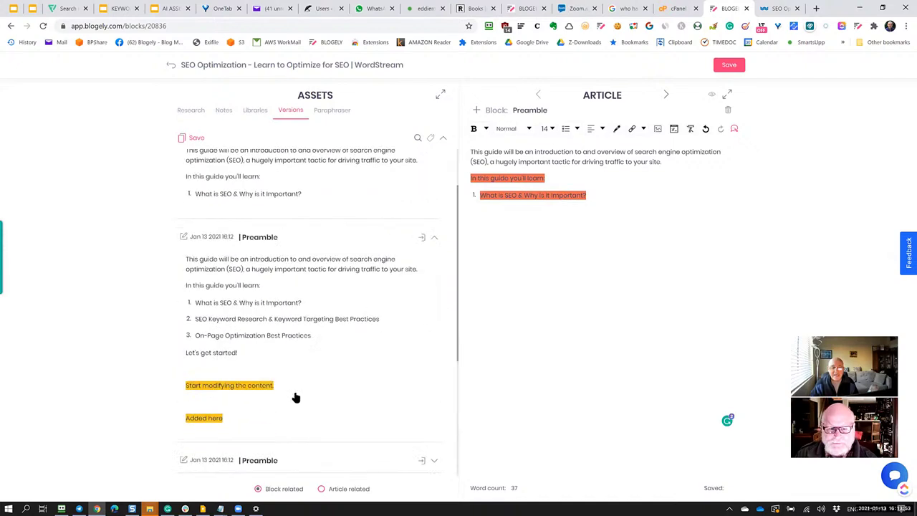
{"action": "scroll", "coordinate": [296, 398], "scroll_direction": "up", "scroll_amount": 2}
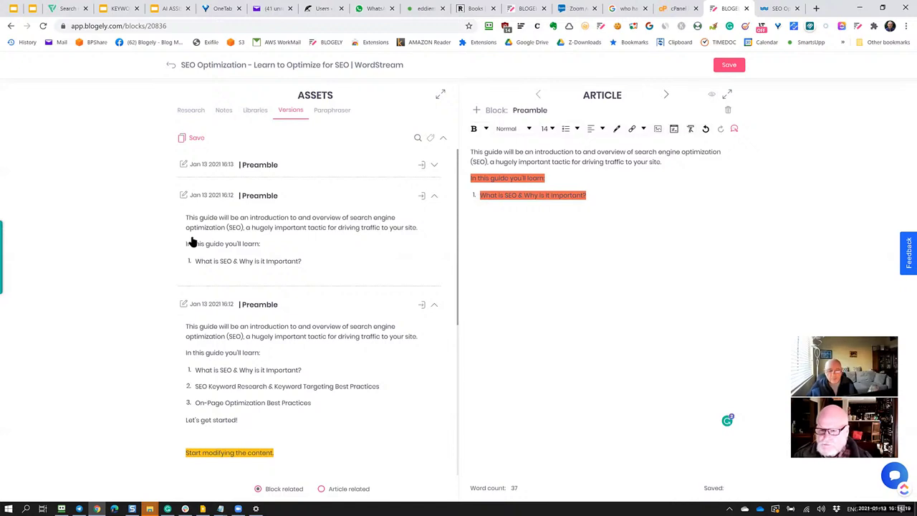
{"action": "left_click", "coordinate": [184, 195]}
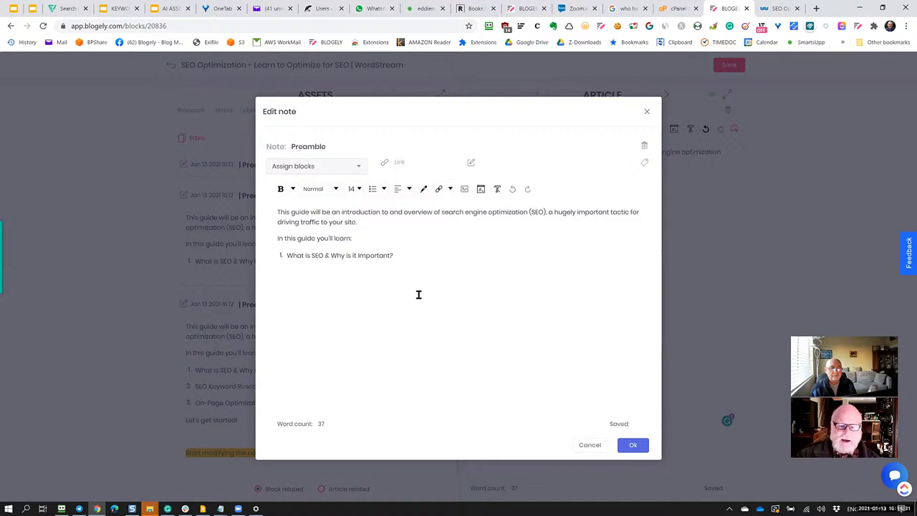
Step: Close the version editors without changes, then expand and collapse all eight saved versions
{"action": "left_click", "coordinate": [647, 112]}
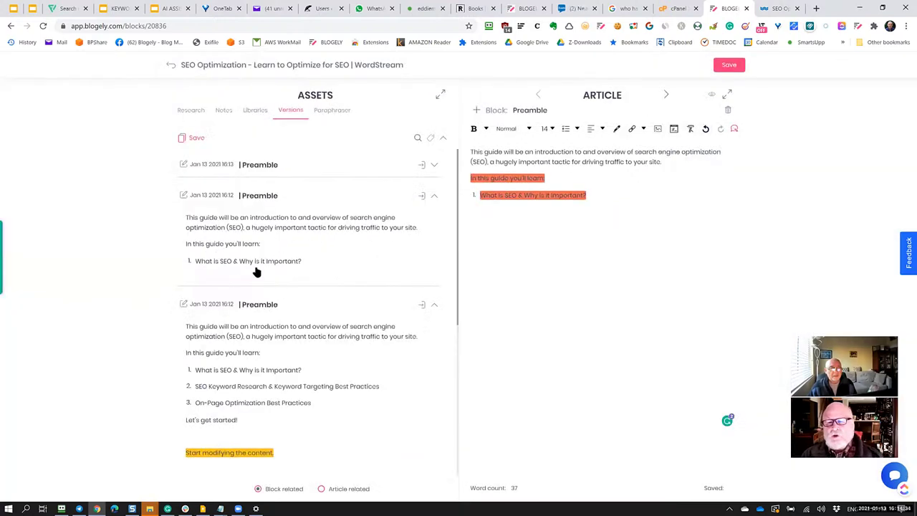
{"action": "left_click", "coordinate": [182, 304]}
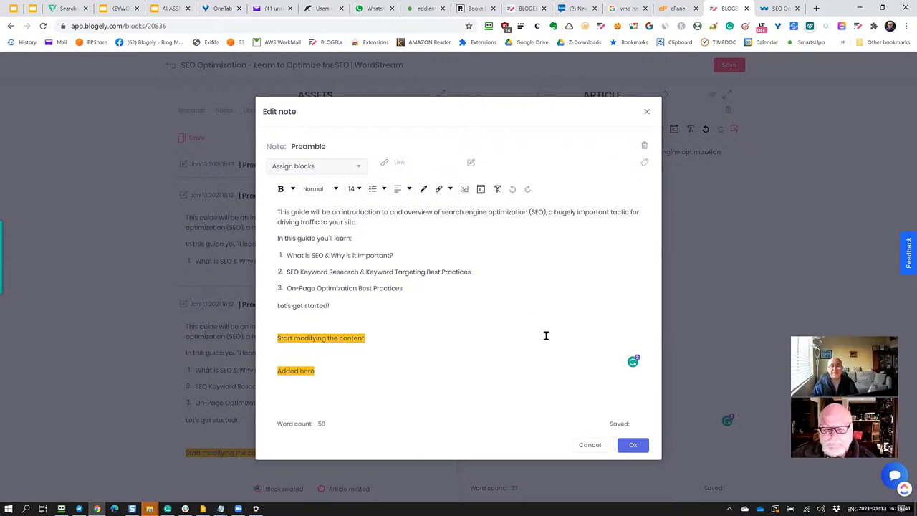
{"action": "left_click", "coordinate": [589, 445]}
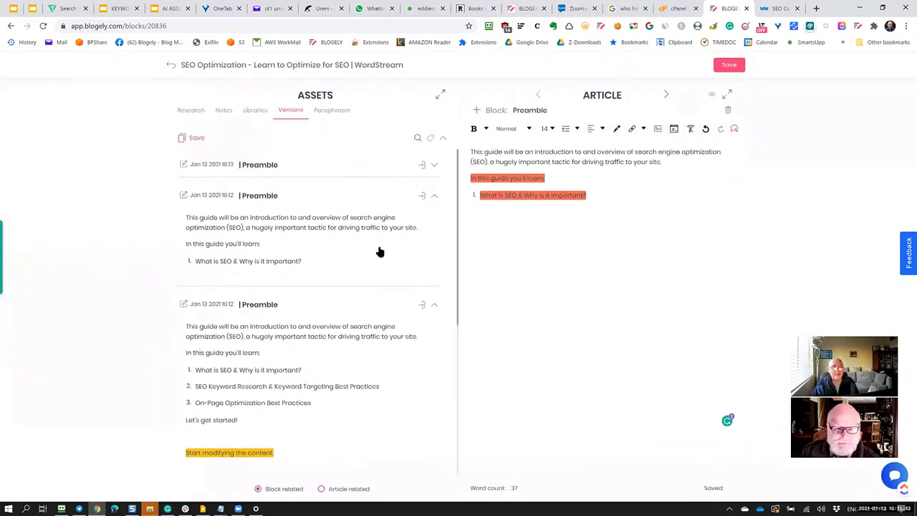
{"action": "left_click", "coordinate": [444, 139]}
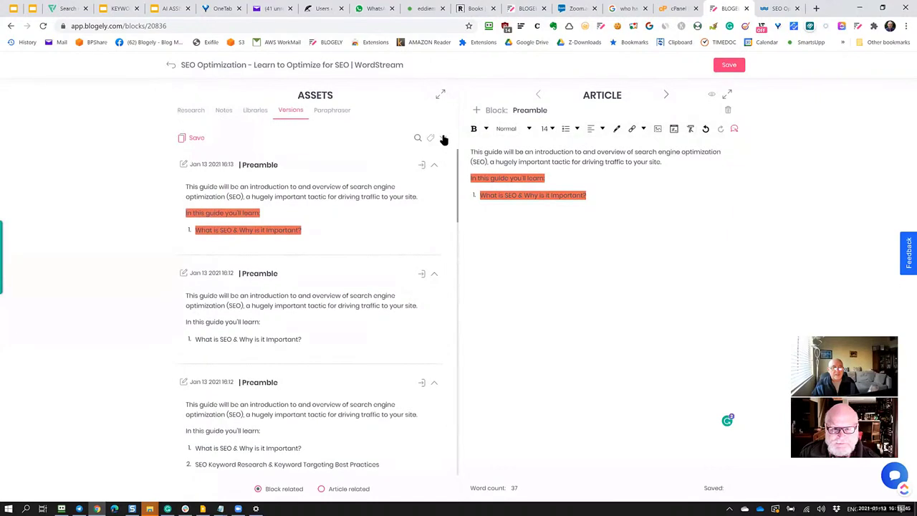
{"action": "left_click", "coordinate": [443, 139]}
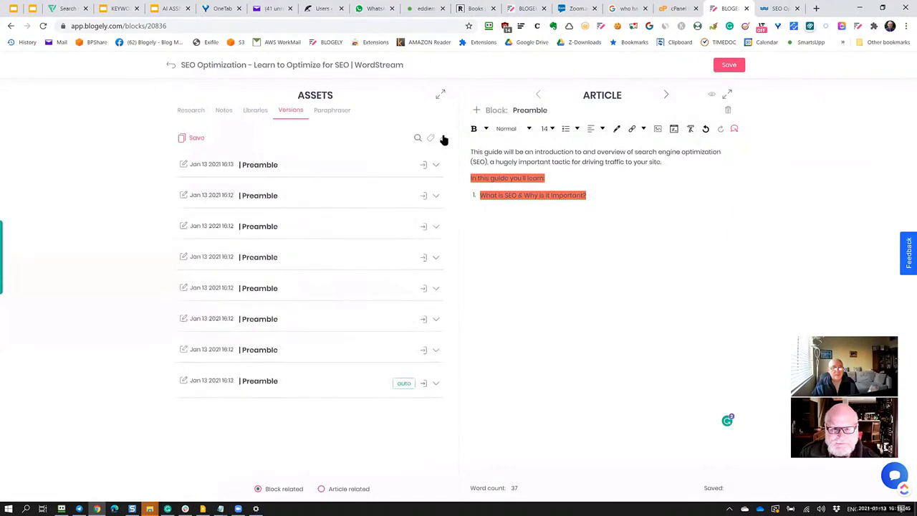
Step: Append ' - special version that I want to use somewhere' to the newest version's 'Preamble' title
{"action": "left_click", "coordinate": [183, 164]}
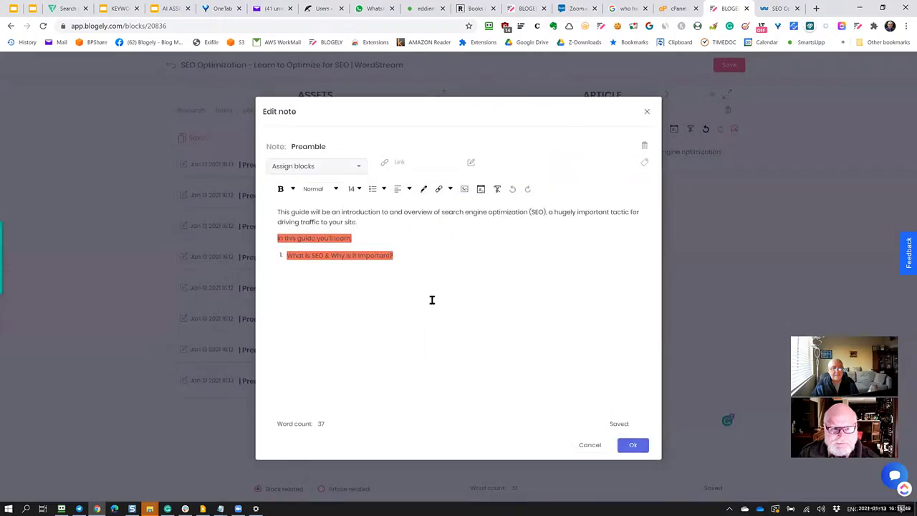
{"action": "left_click", "coordinate": [436, 281]}
{"action": "left_click_drag", "start_coordinate": [336, 152], "coordinate": [316, 148]}
{"action": "left_click", "coordinate": [351, 155]}
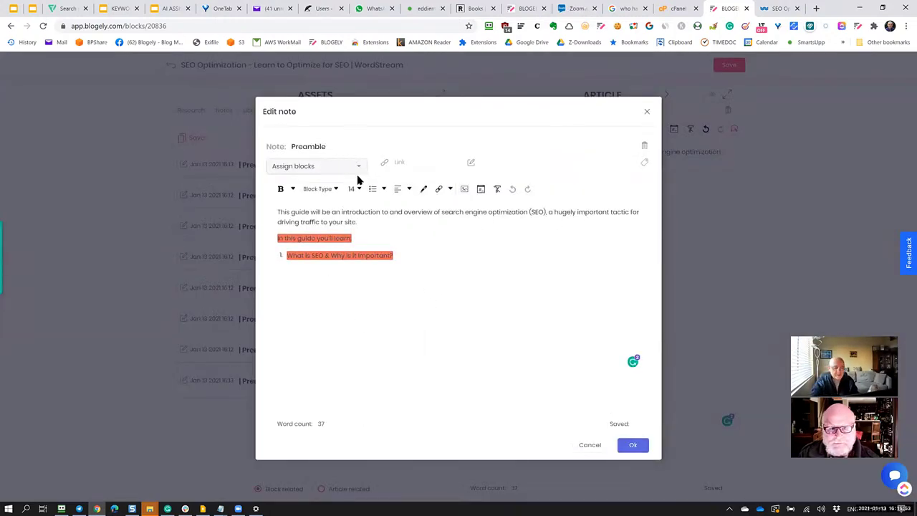
{"action": "type", "text": "- special"}
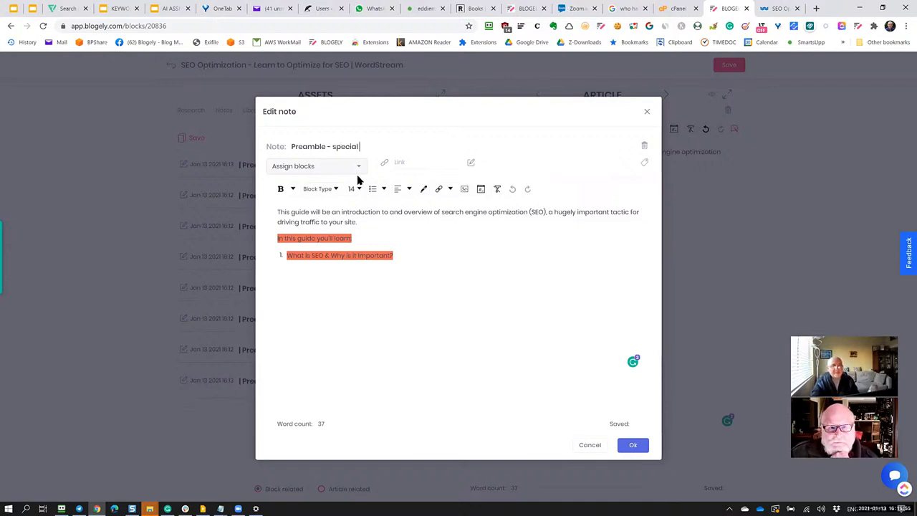
{"action": "type", "text": " ver"}
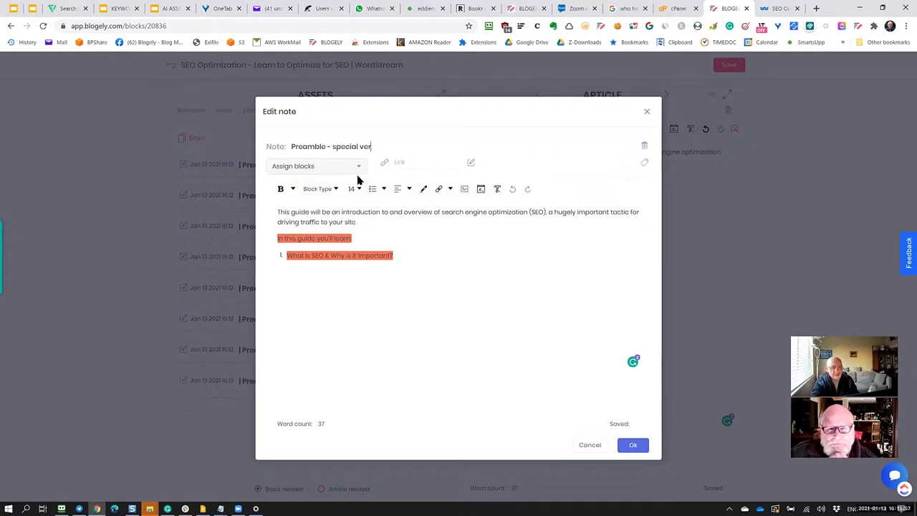
{"action": "type", "text": "sion that I"}
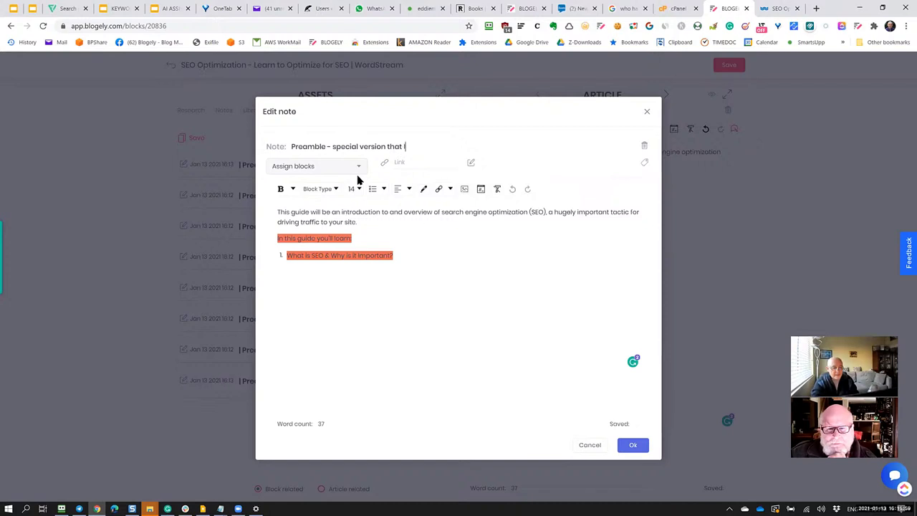
{"action": "type", "text": " want to use somewhere"}
{"action": "key", "text": "BackSpace"}
{"action": "key", "text": "BackSpace"}
{"action": "key", "text": "BackSpace"}
{"action": "type", "text": "ere"}
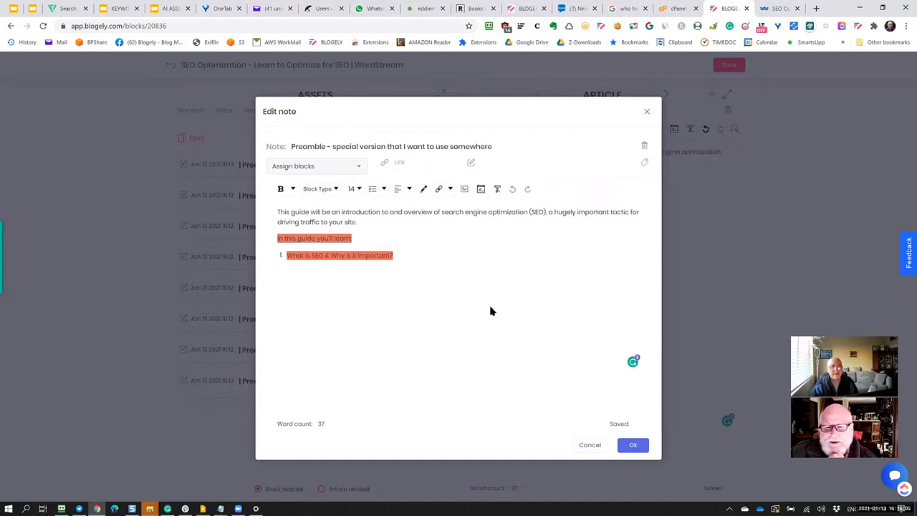
{"action": "left_click", "coordinate": [633, 445]}
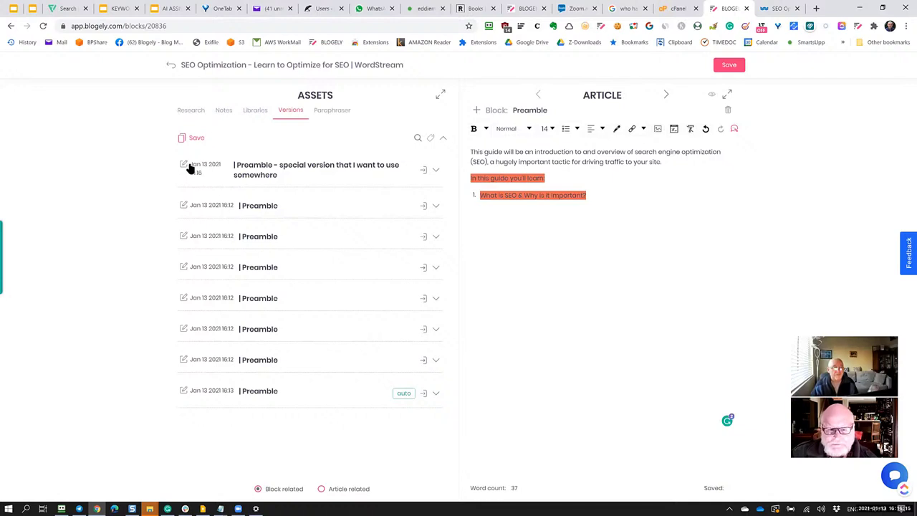
{"action": "left_click", "coordinate": [322, 490]}
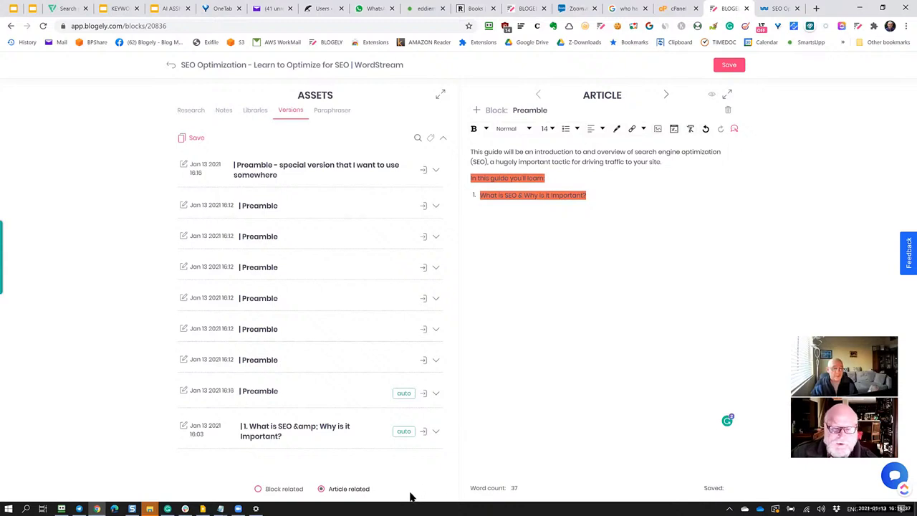
{"action": "left_click", "coordinate": [258, 489]}
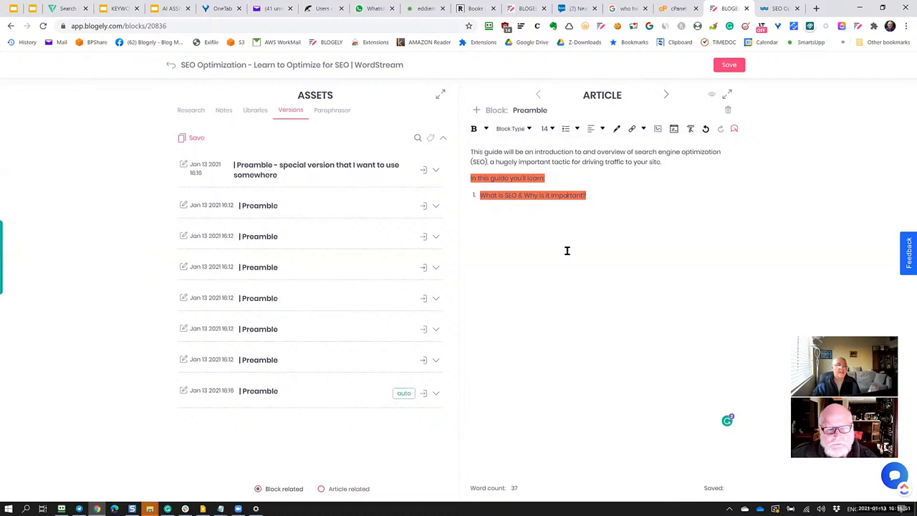
{"action": "left_click", "coordinate": [224, 111]}
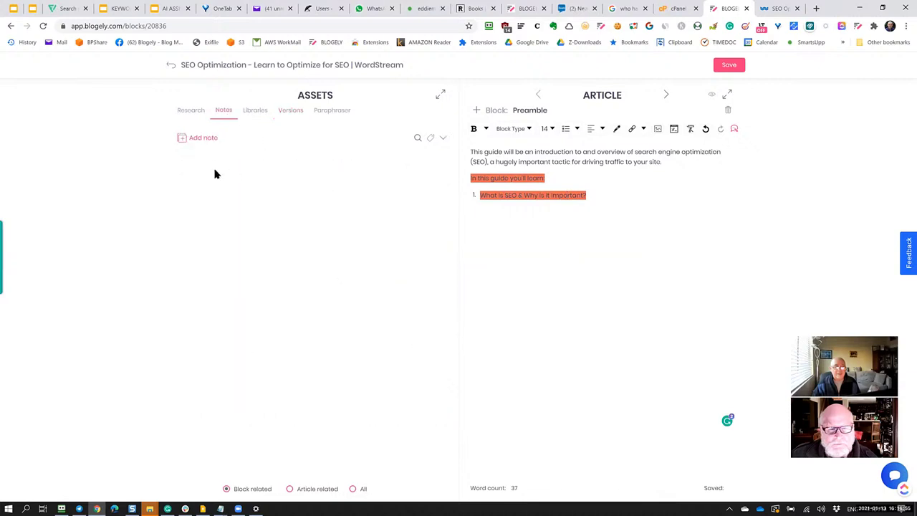
{"action": "left_click", "coordinate": [354, 489]}
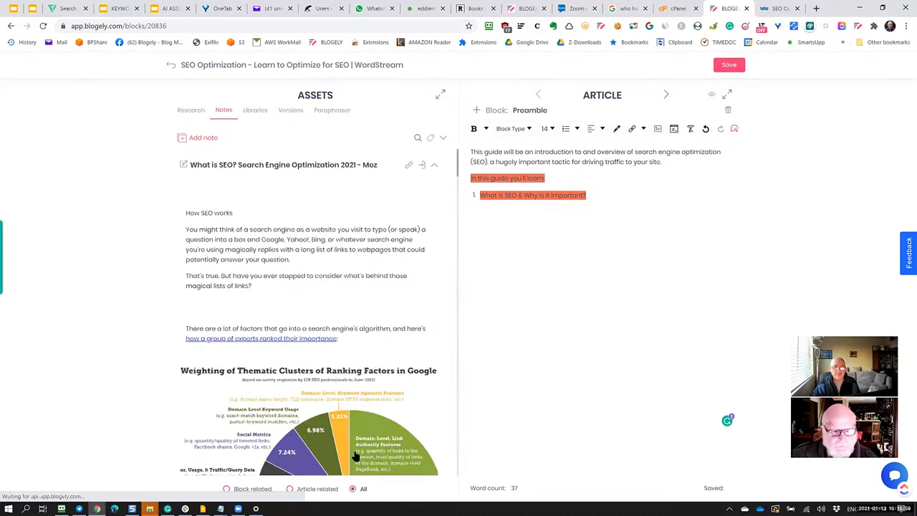
{"action": "scroll", "coordinate": [355, 456], "scroll_direction": "down", "scroll_amount": 5}
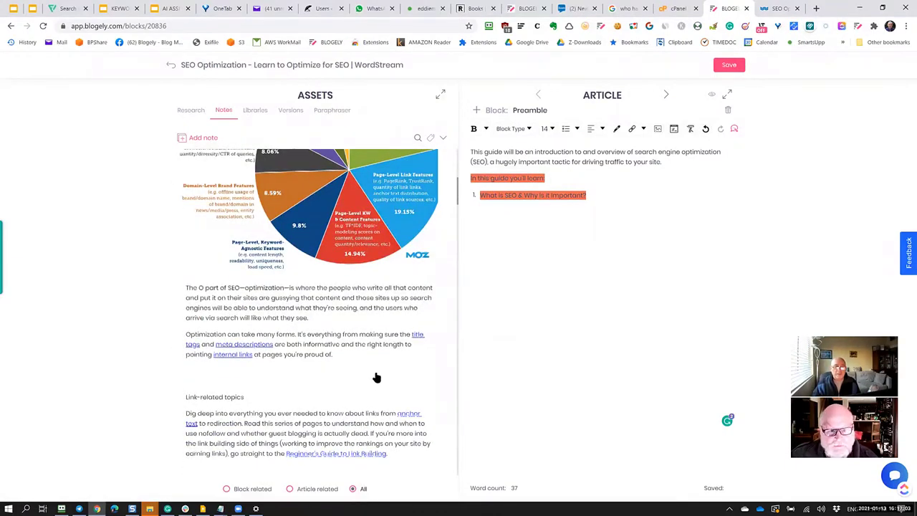
{"action": "scroll", "coordinate": [376, 378], "scroll_direction": "up", "scroll_amount": 5}
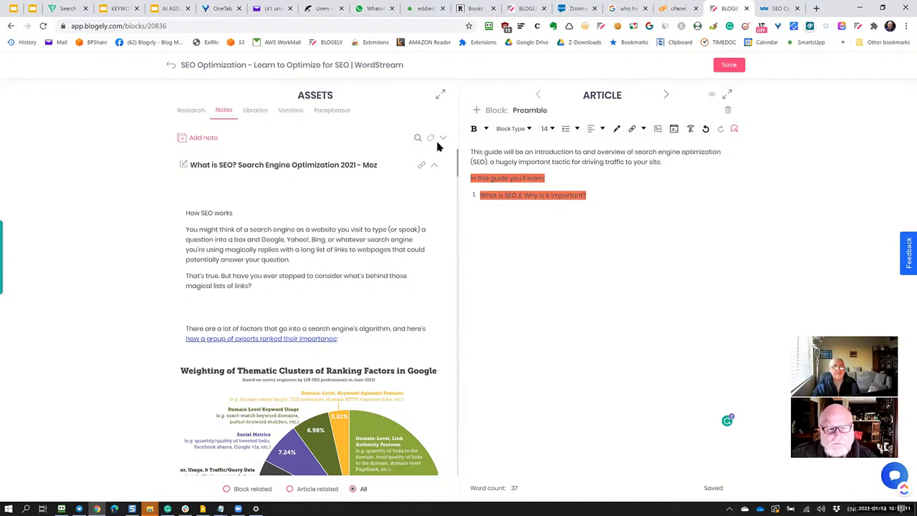
{"action": "left_click", "coordinate": [290, 109]}
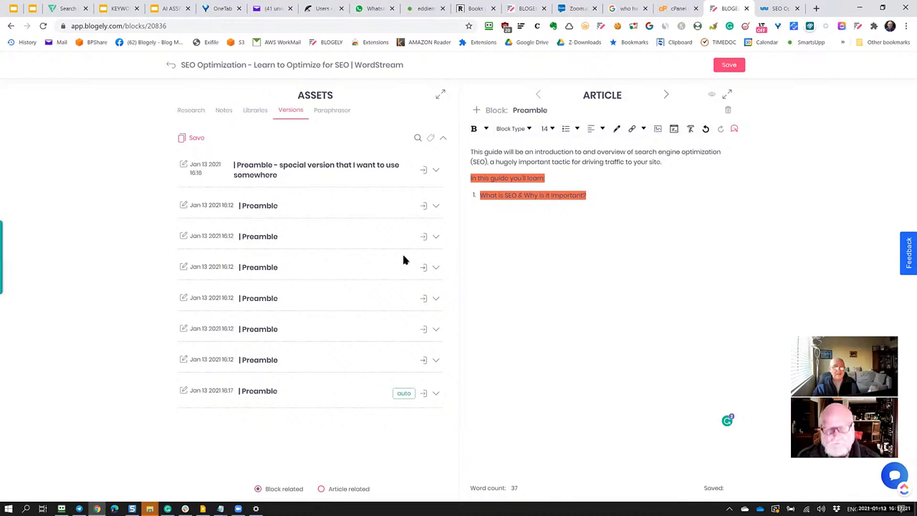
Step: Look at the article-wide versions, cancel restoring one, and return to the Preamble's own versions
{"action": "left_click", "coordinate": [322, 489]}
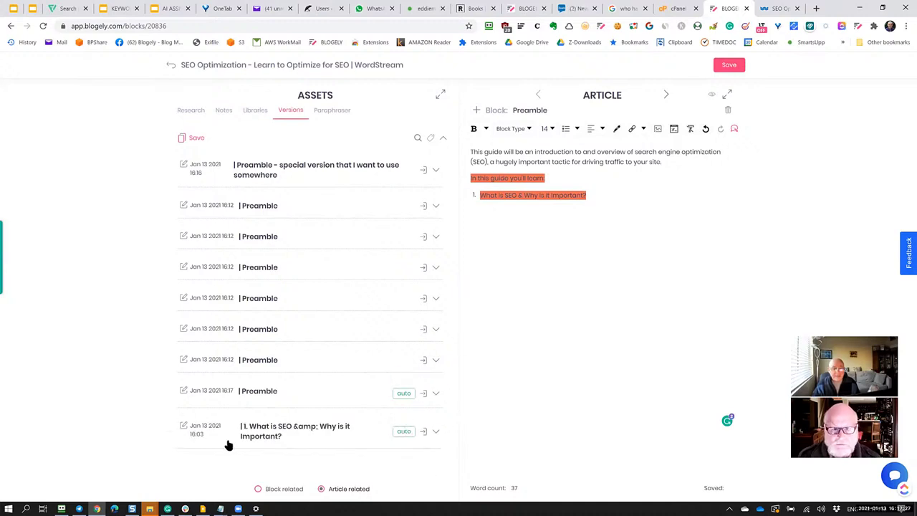
{"action": "left_click", "coordinate": [424, 432]}
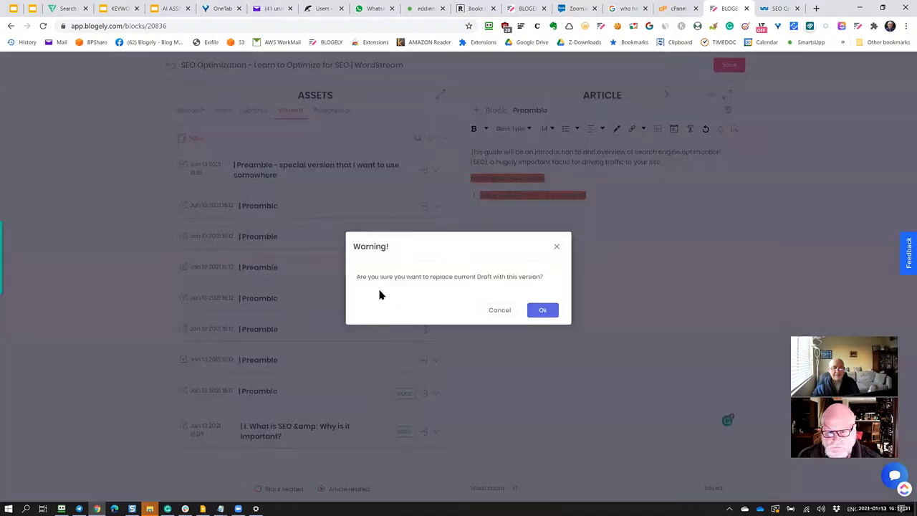
{"action": "left_click", "coordinate": [498, 313]}
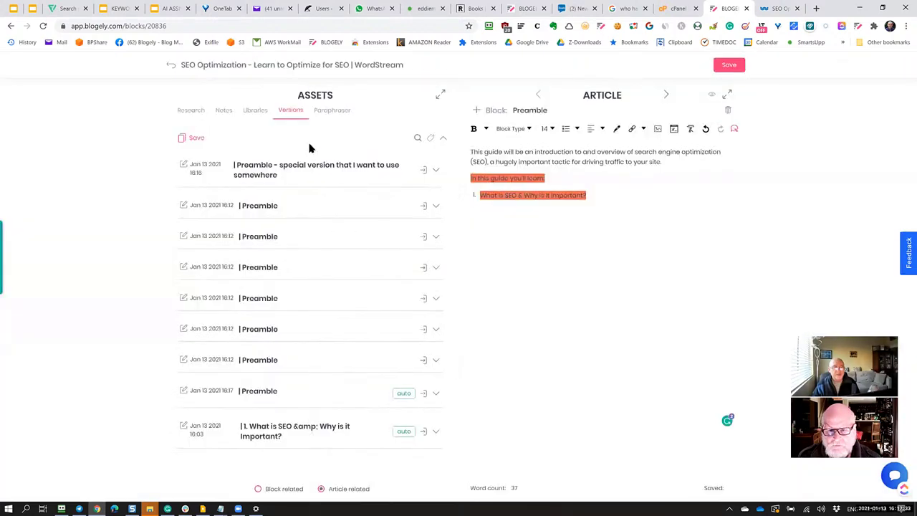
{"action": "left_click", "coordinate": [256, 489]}
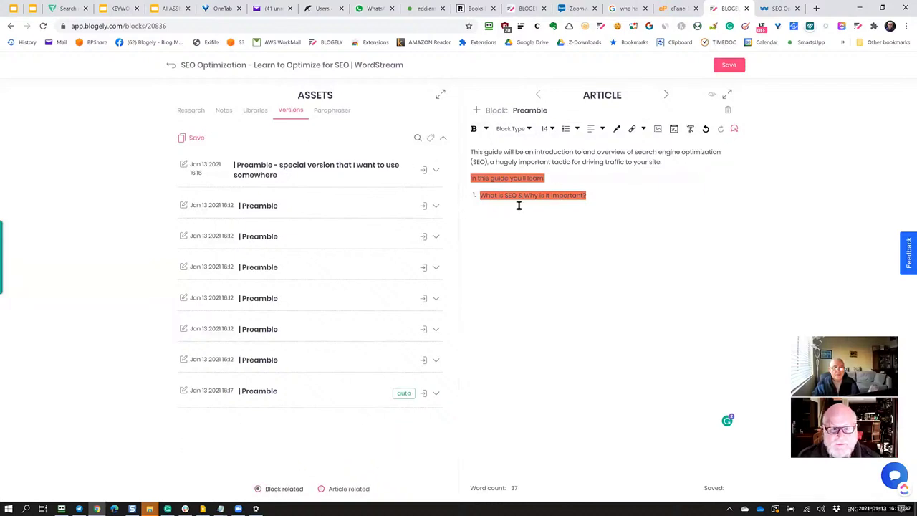
Step: Restore the second Preamble version into the draft, then replace it with the special version
{"action": "left_click", "coordinate": [436, 171]}
{"action": "left_click", "coordinate": [309, 156]}
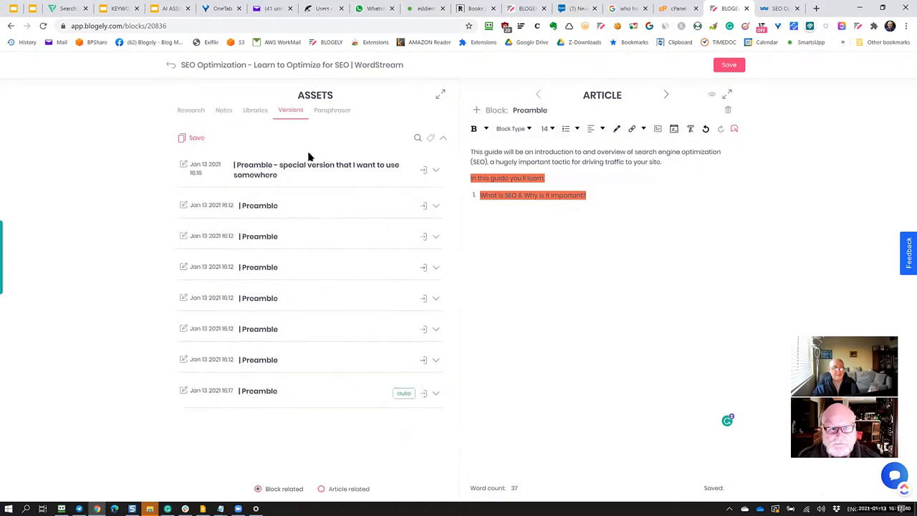
{"action": "left_click", "coordinate": [435, 207]}
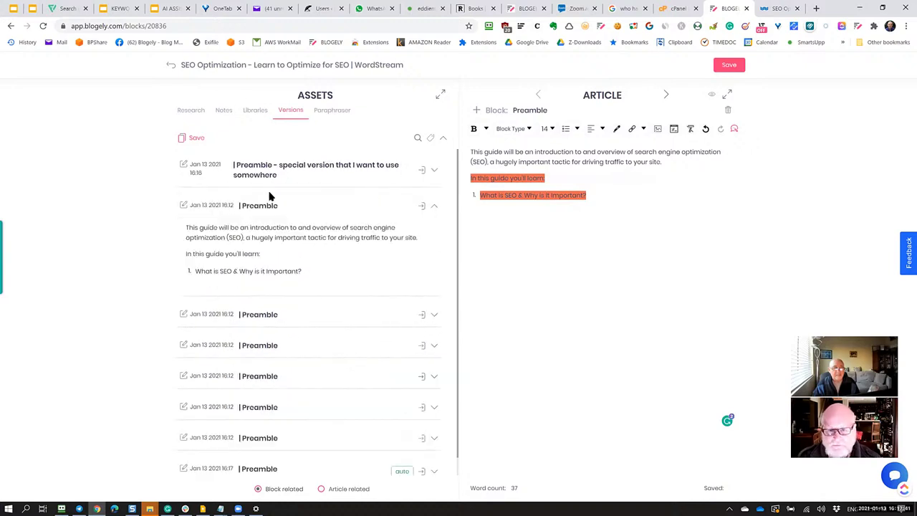
{"action": "left_click", "coordinate": [422, 206]}
{"action": "left_click", "coordinate": [543, 310]}
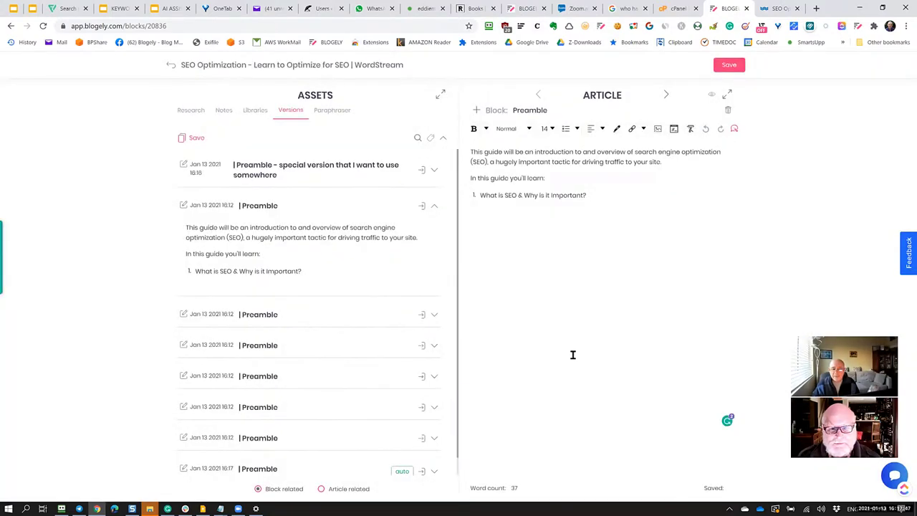
{"action": "left_click", "coordinate": [422, 170]}
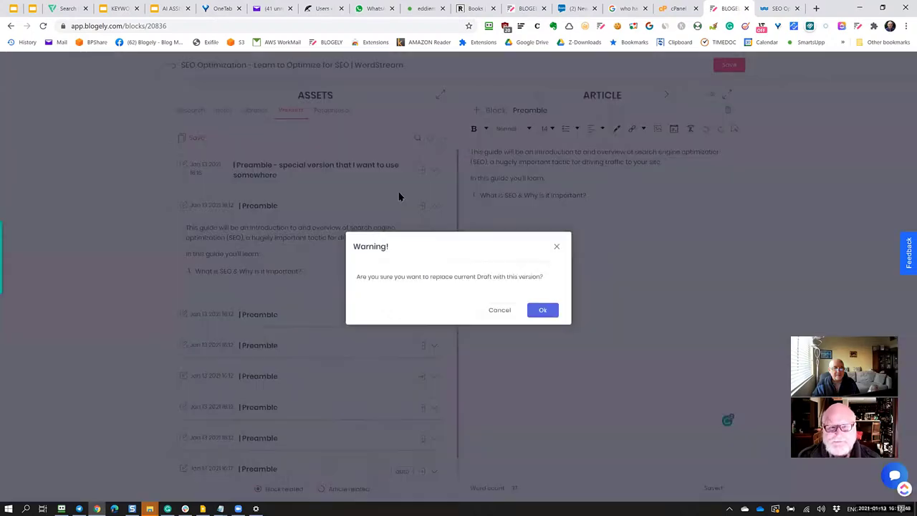
{"action": "left_click", "coordinate": [538, 313]}
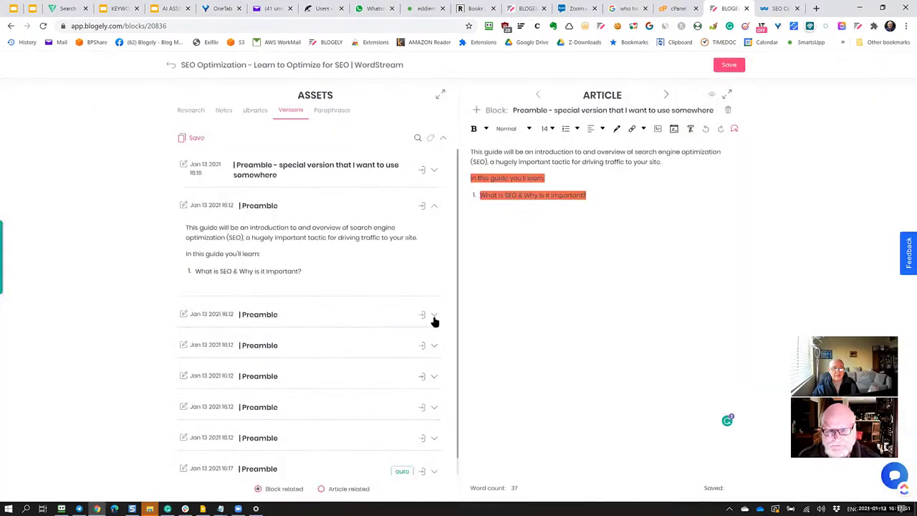
Step: Restore the third Preamble version, with its three-topic list, into the draft
{"action": "left_click", "coordinate": [435, 317]}
{"action": "left_click", "coordinate": [422, 316]}
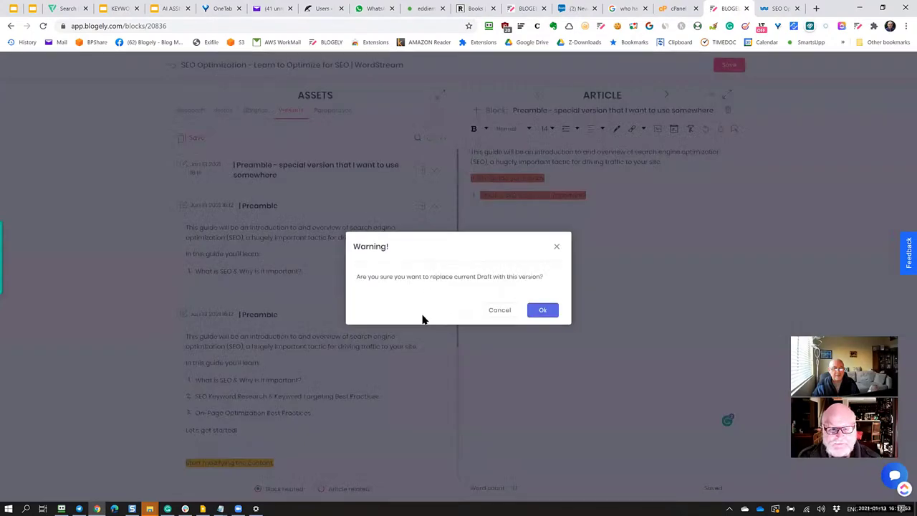
{"action": "left_click", "coordinate": [541, 311]}
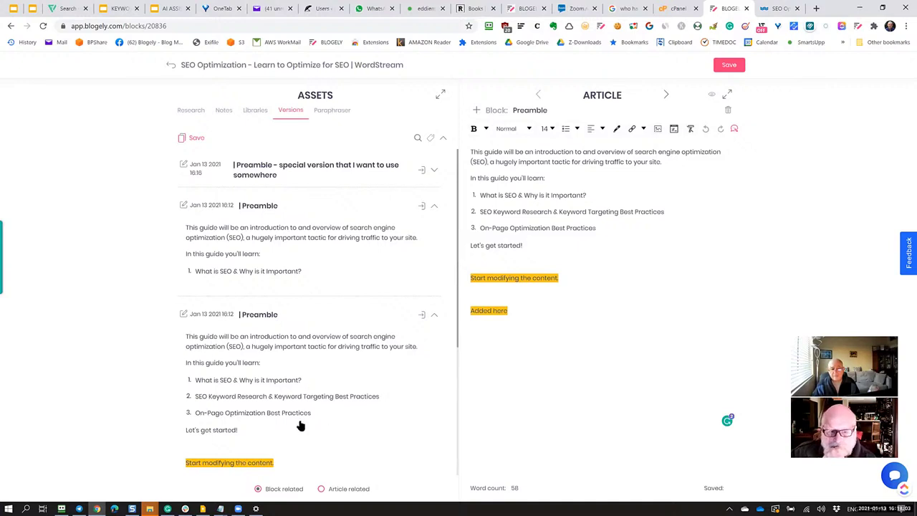
Step: Collapse the second version's preview and switch the assets panel to Research, then back to Versions
{"action": "left_click", "coordinate": [433, 206]}
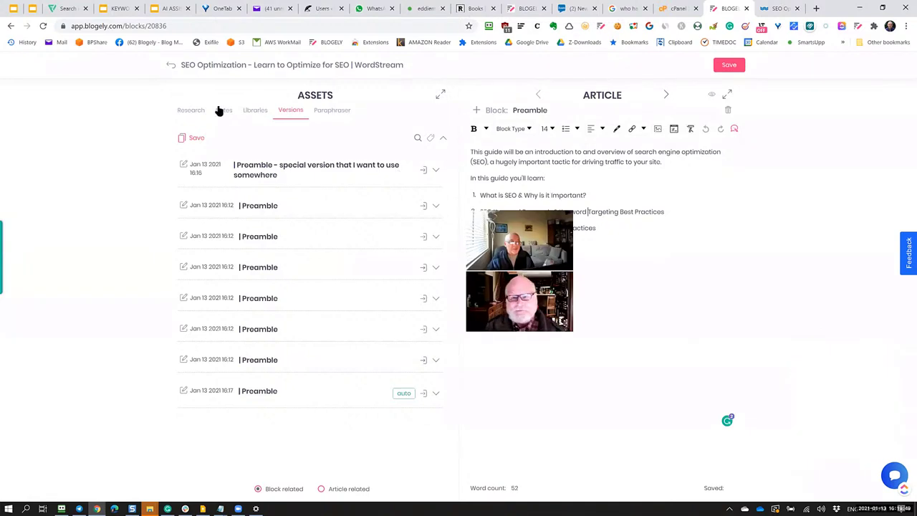
{"action": "left_click", "coordinate": [187, 111]}
{"action": "left_click", "coordinate": [292, 112]}
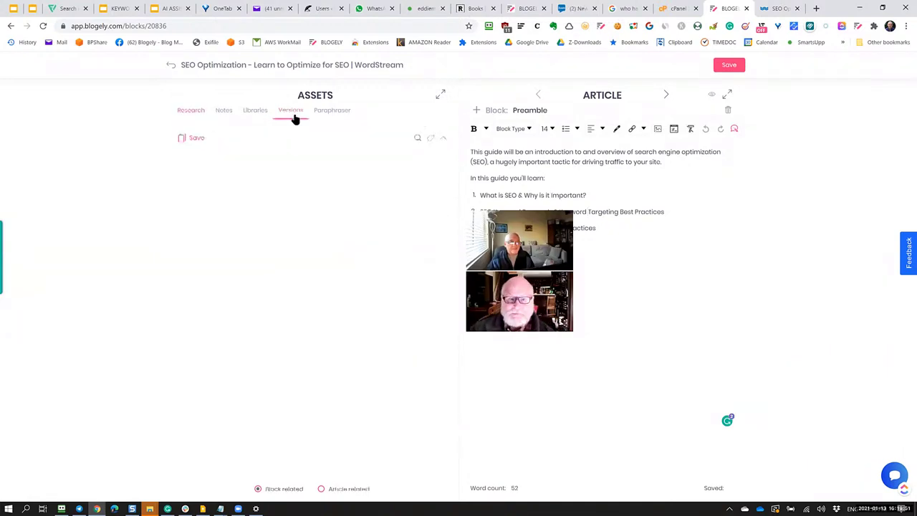